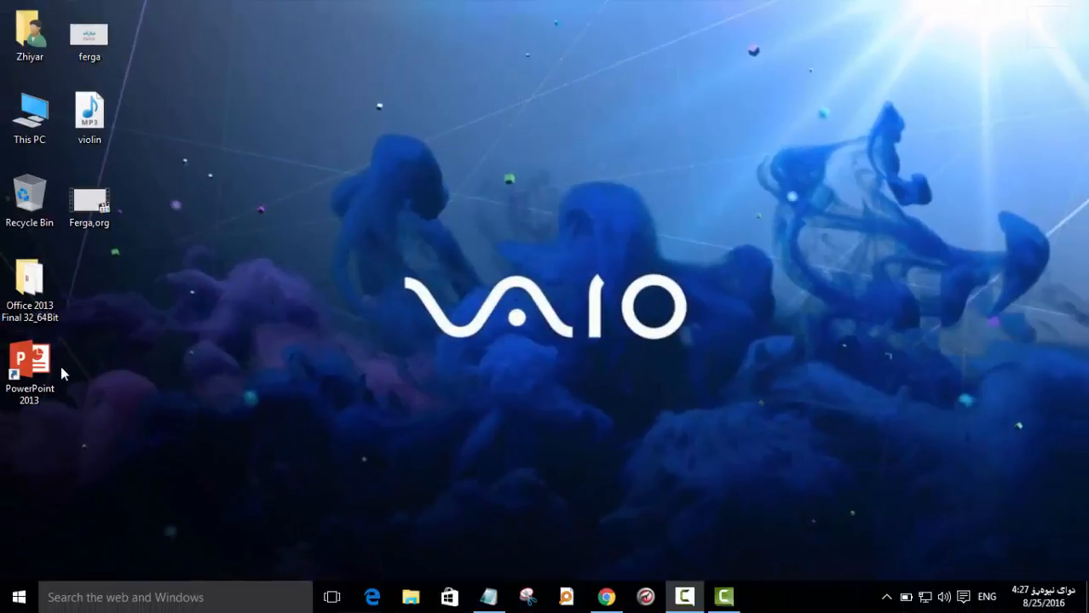
Launch PowerPoint 2013 from the desktop and create a blank presentation.
double_click(52, 366)
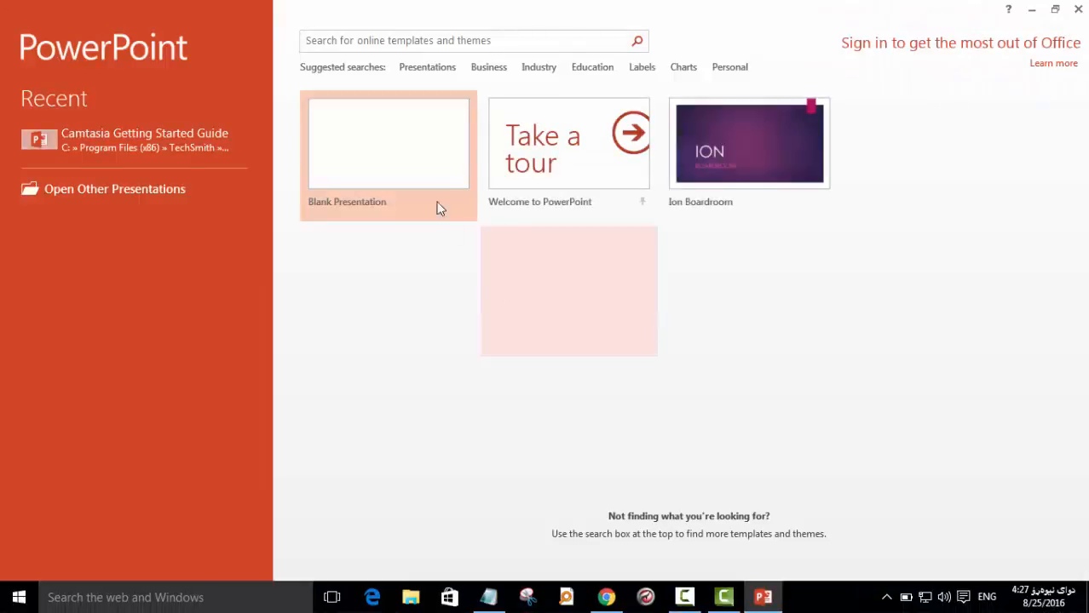
click(702, 454)
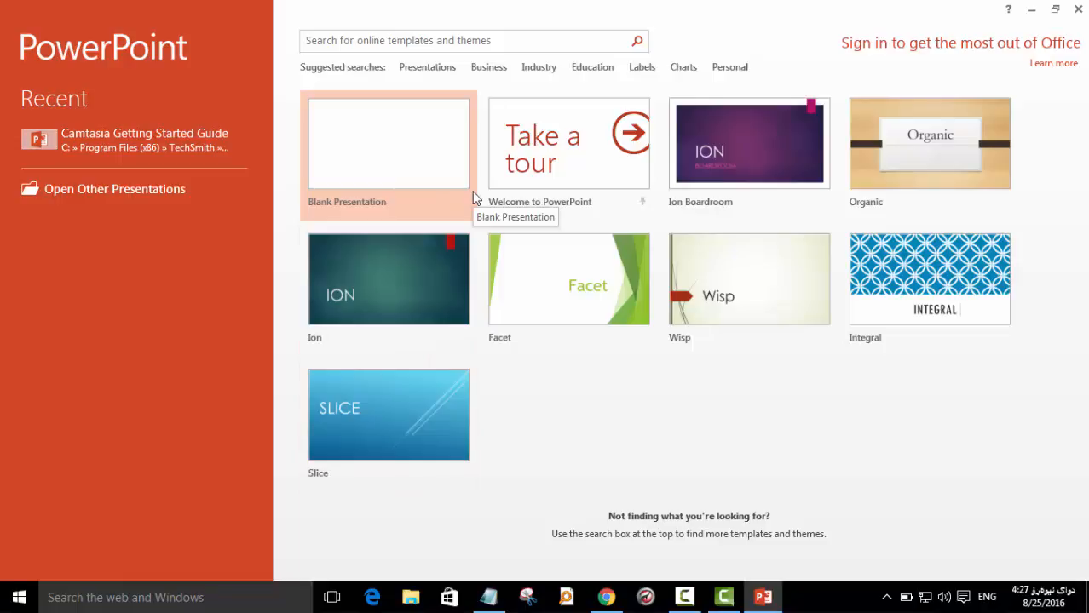
click(348, 129)
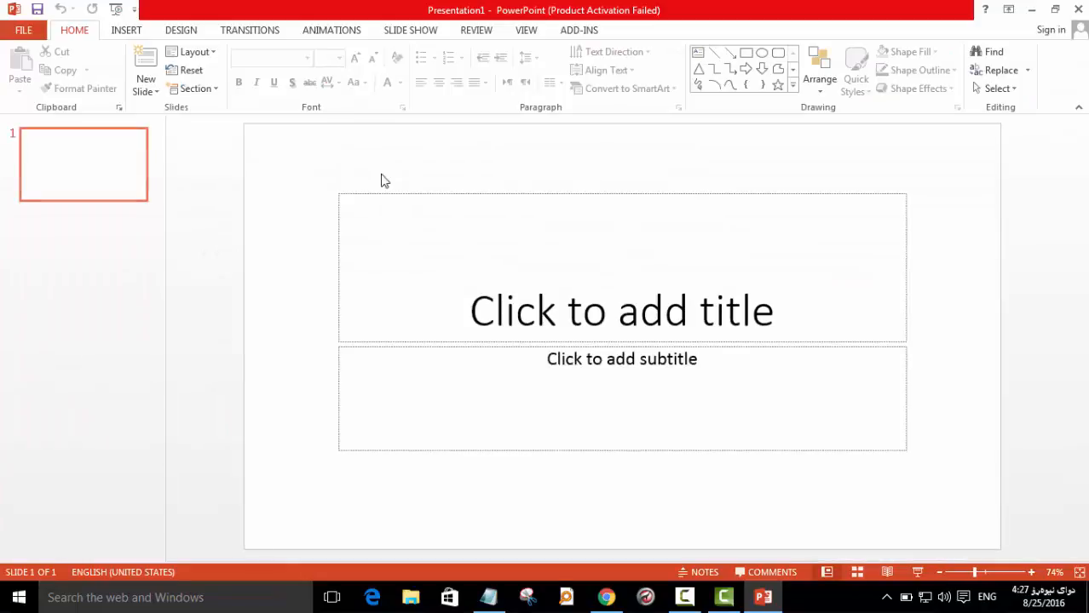
Delete the title and subtitle placeholders from the first slide to leave it empty.
click(440, 191)
key(Delete)
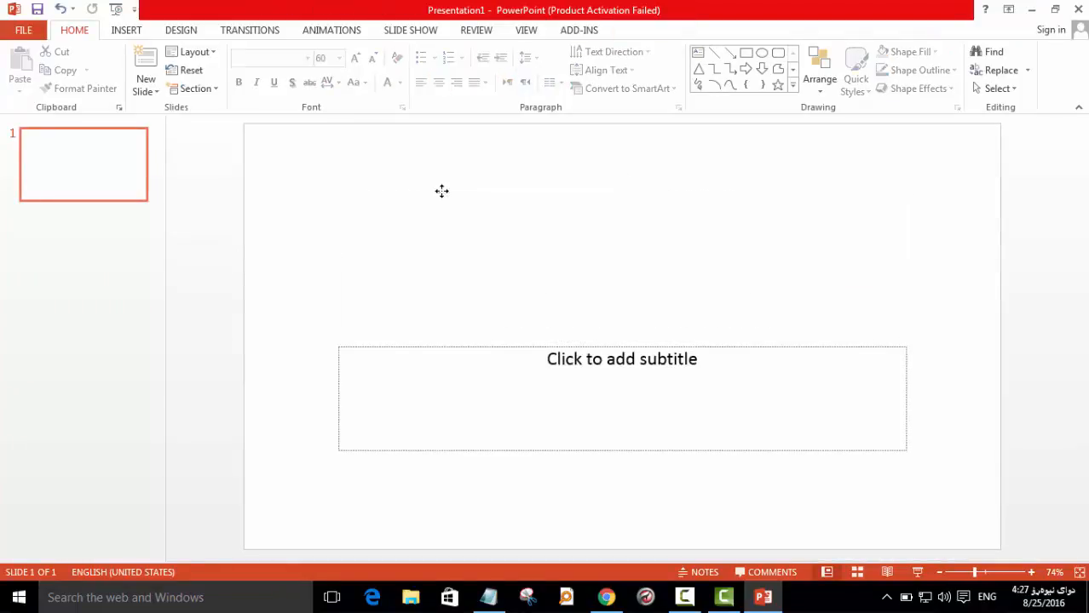
click(476, 342)
key(Delete)
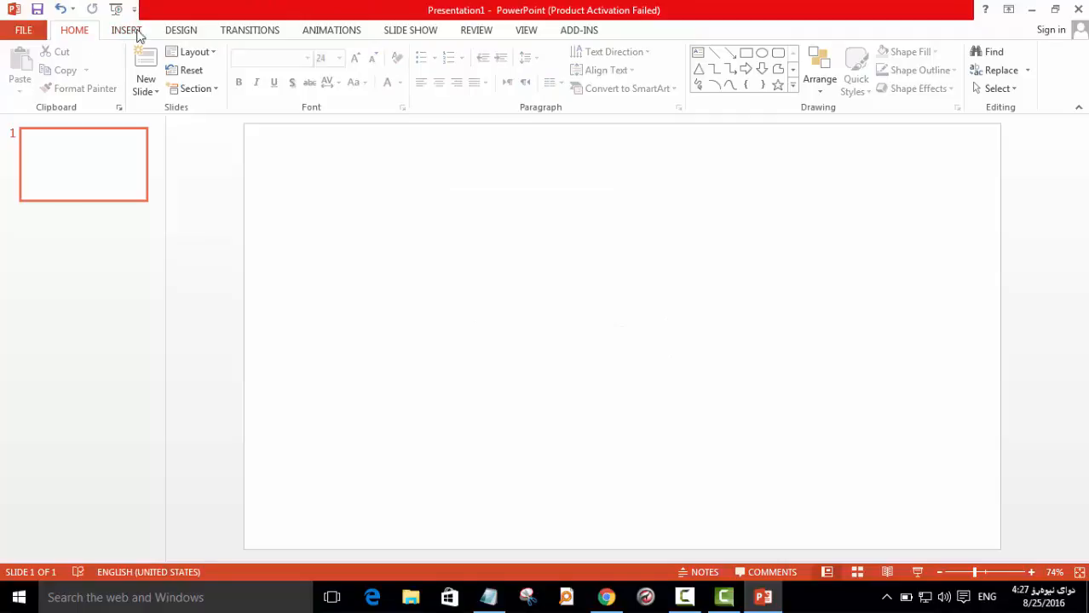
Insert the picture "ferga" from the Desktop folder onto the slide.
click(132, 32)
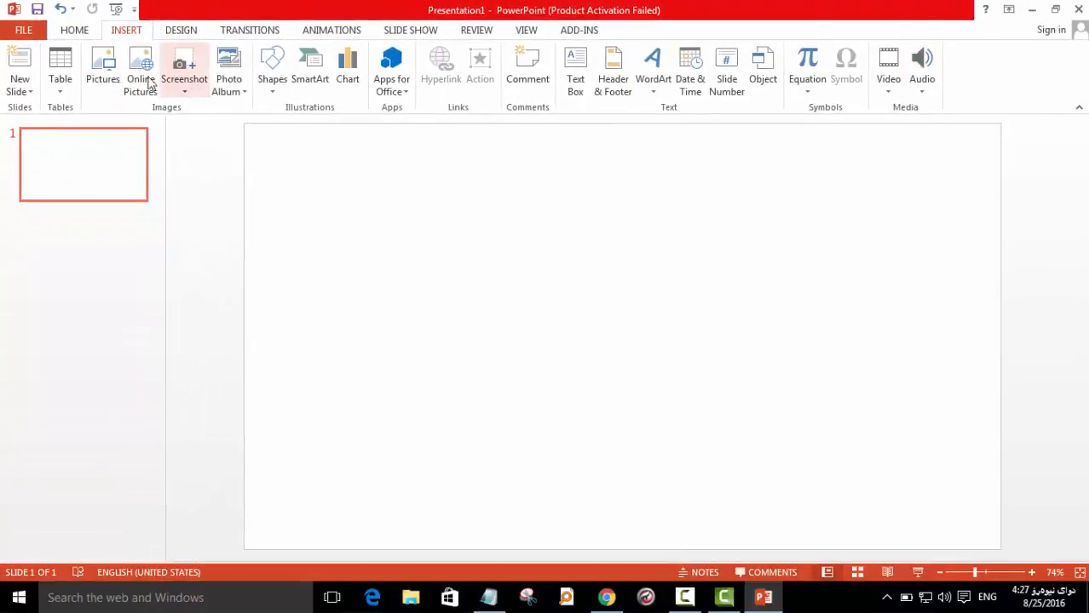
click(101, 79)
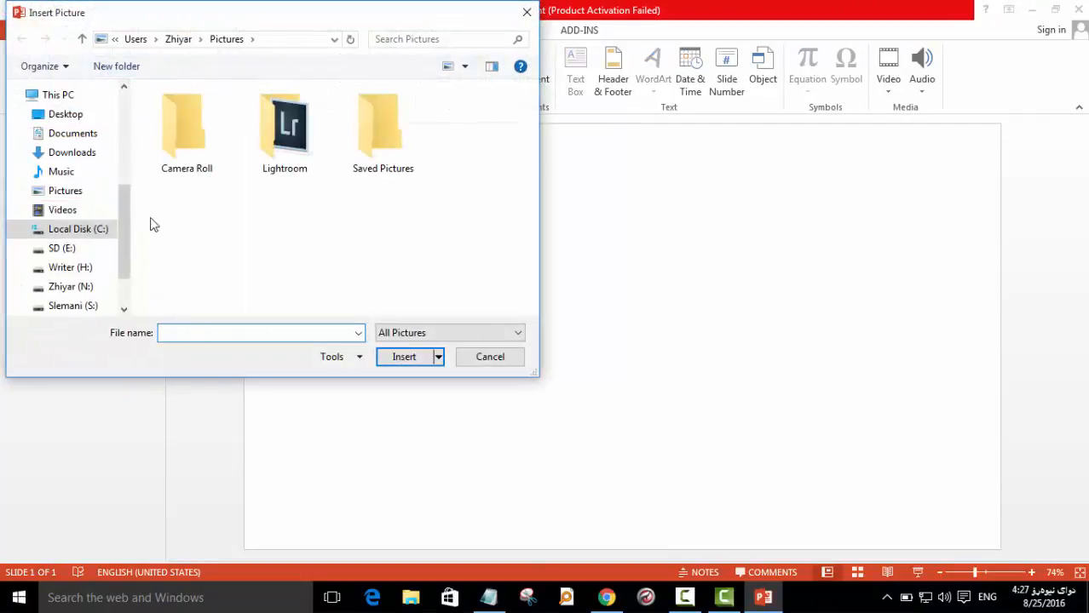
click(66, 116)
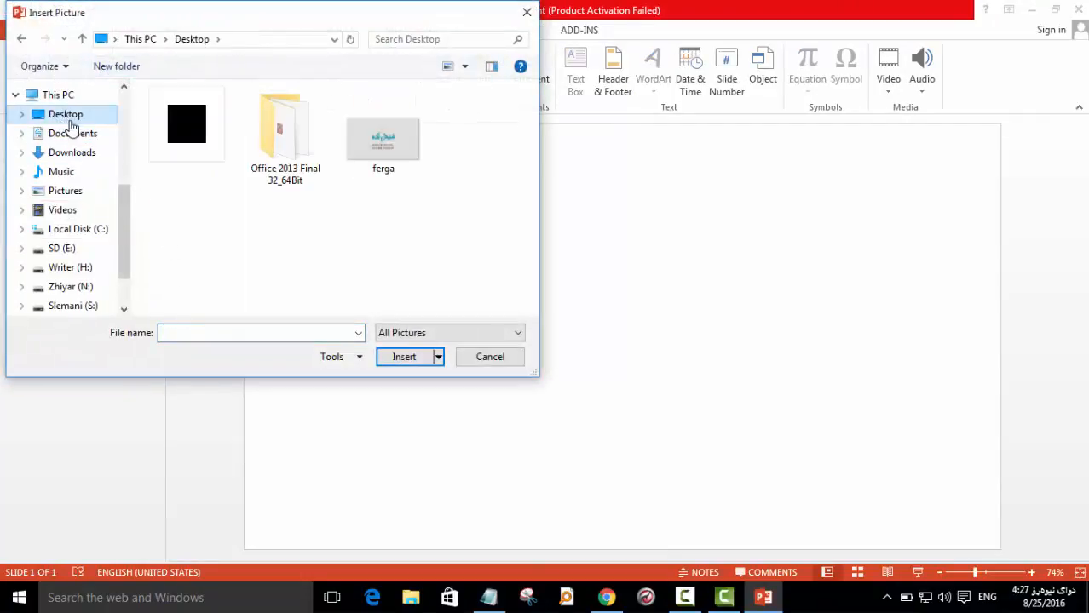
double_click(382, 145)
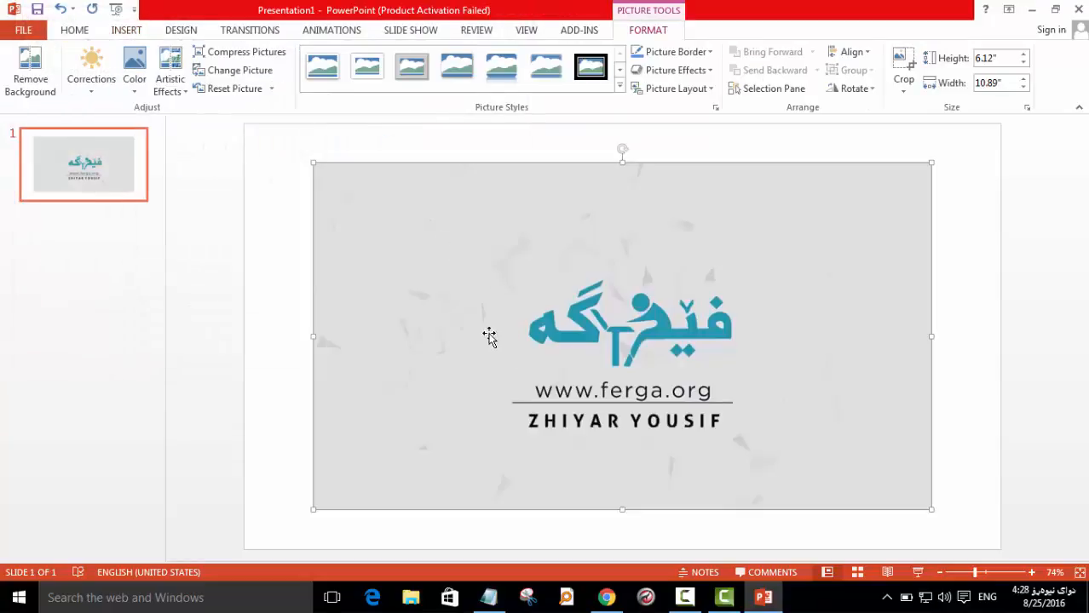
Shrink the inserted picture to about 10" wide by 5.62" high and reposition it near the slide's middle.
drag(422, 305, 419, 291)
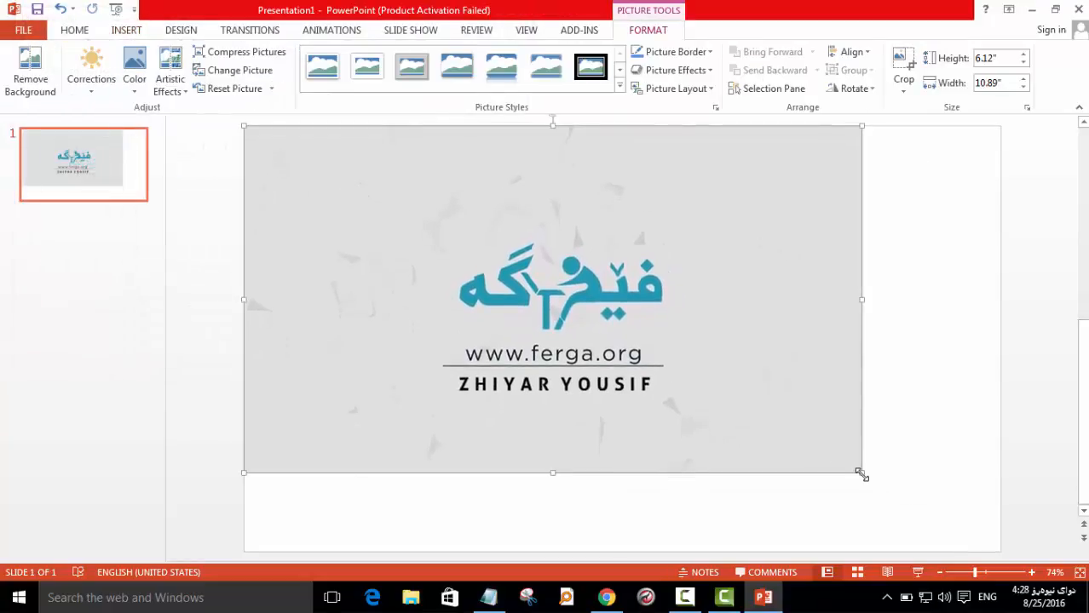
drag(860, 471, 777, 439)
drag(710, 373, 783, 399)
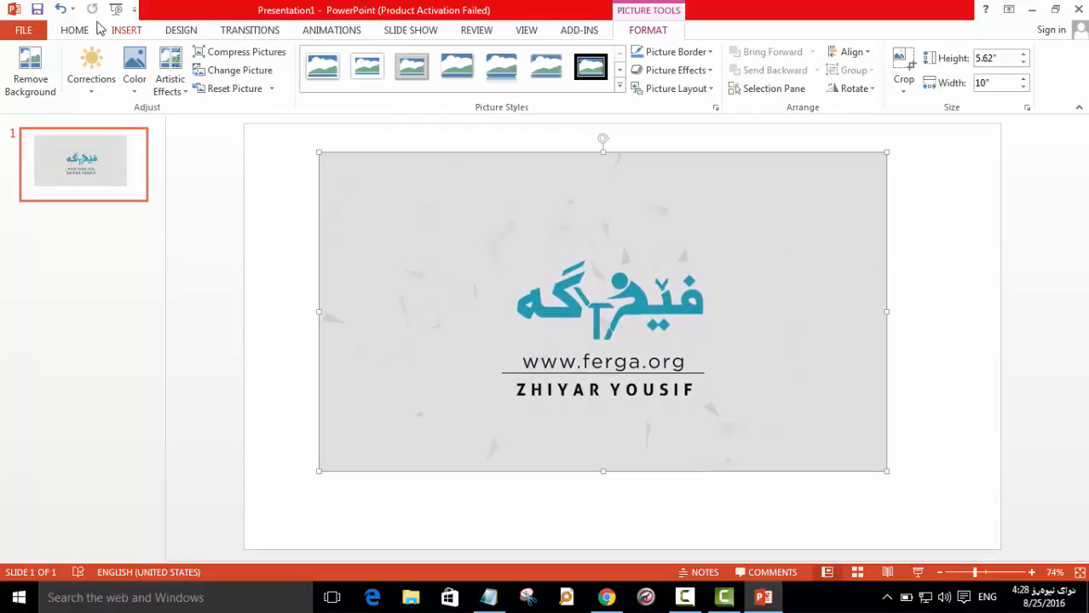
Apply the Bevel Perspective picture style to the ferga picture.
double_click(647, 31)
double_click(650, 31)
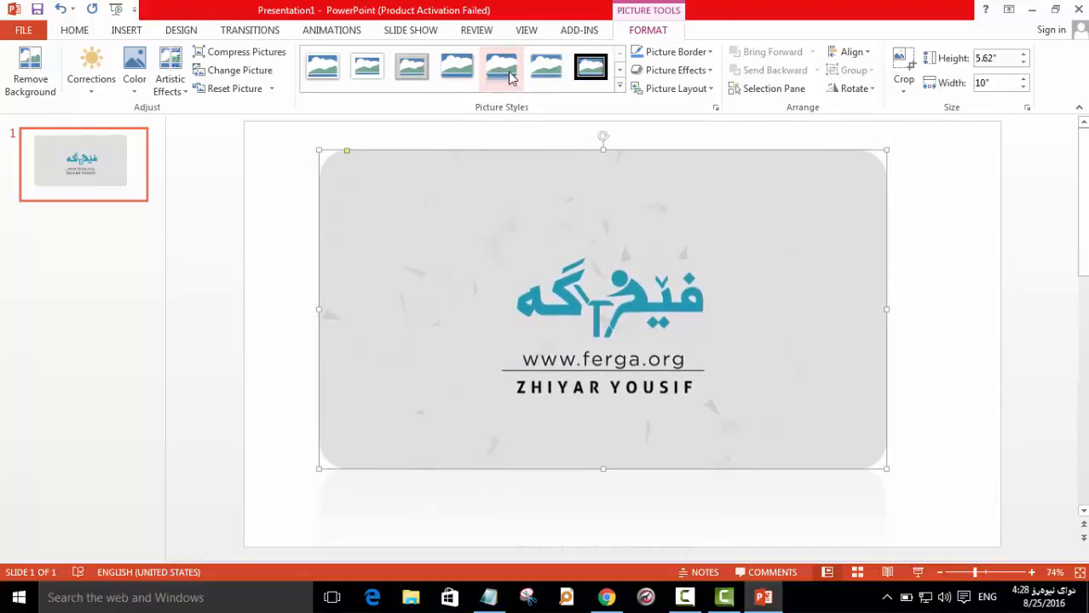
click(618, 86)
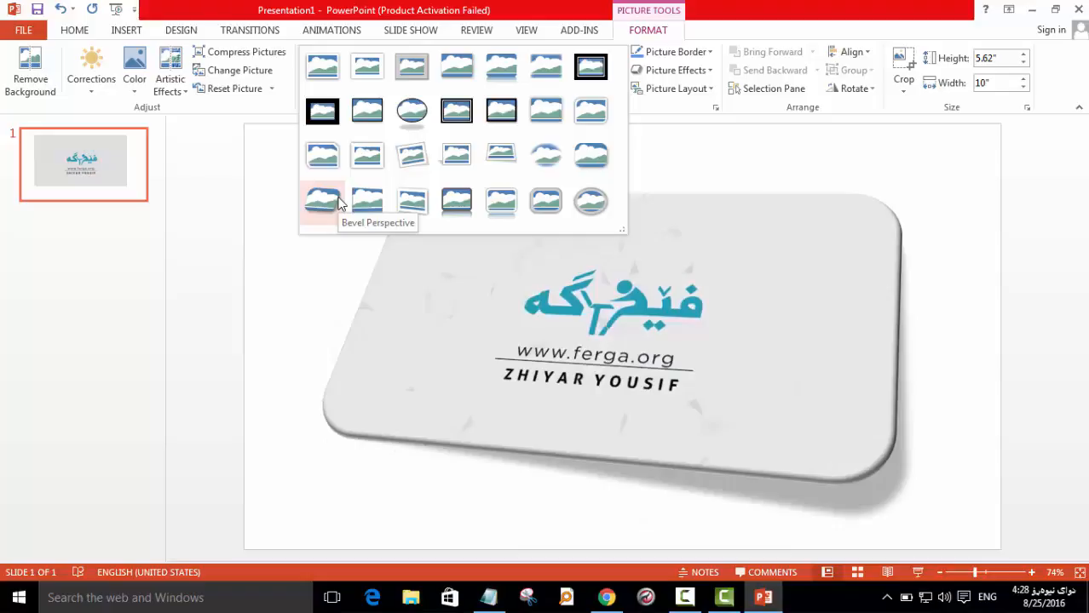
click(323, 201)
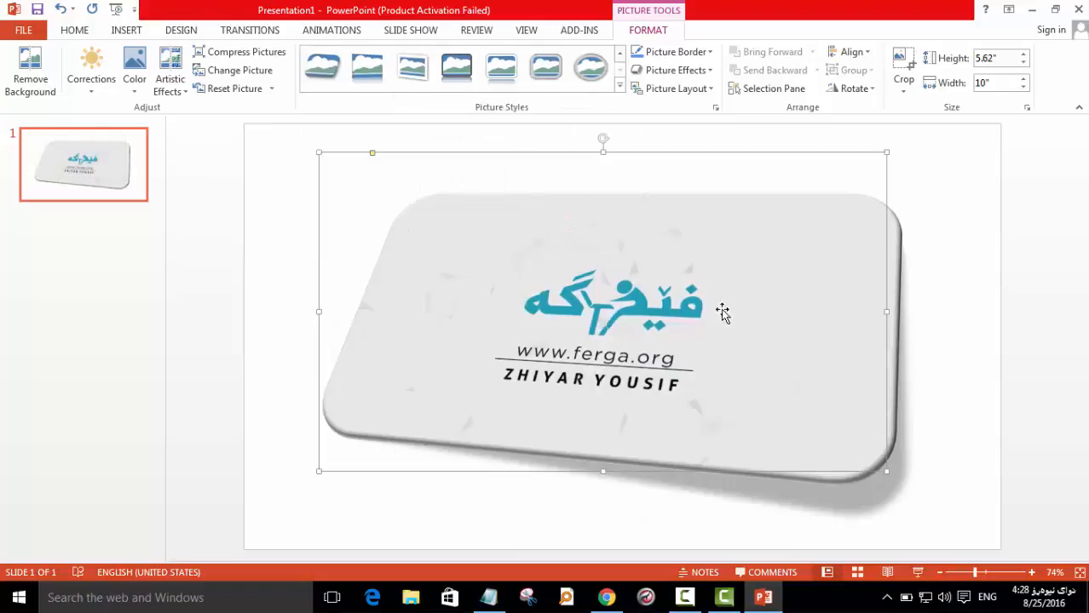
click(947, 359)
click(743, 351)
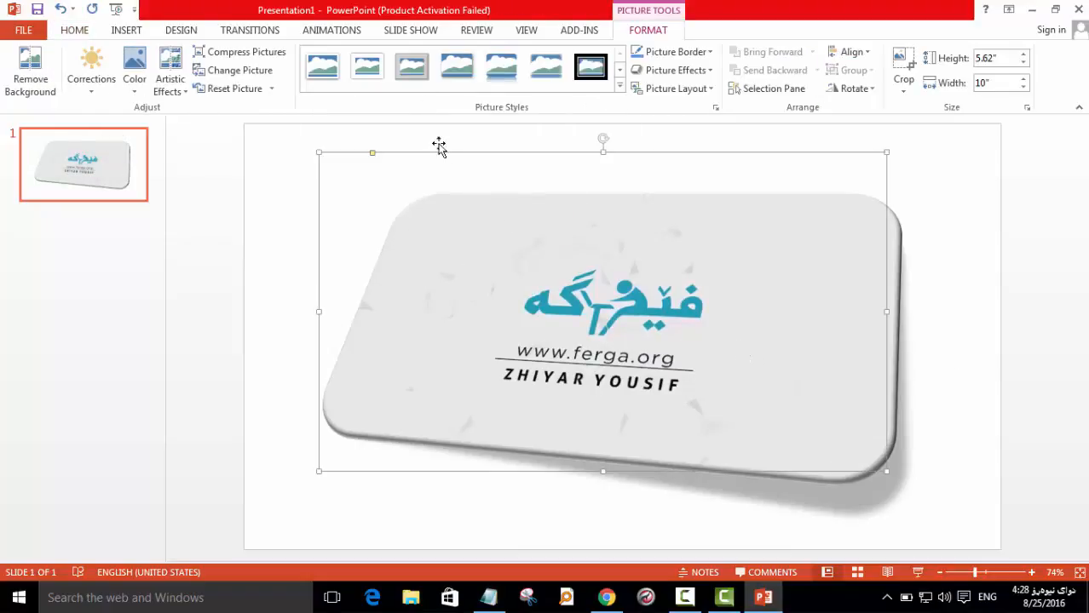
Give the picture a border, trying a dark theme blue and settling on the standard red.
click(219, 55)
click(656, 368)
click(695, 52)
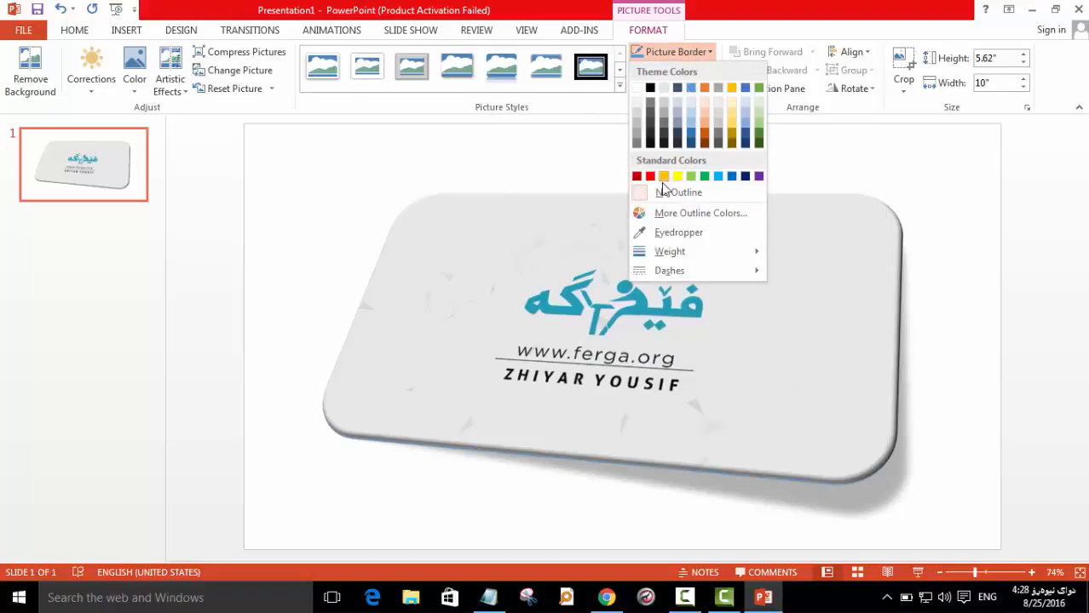
click(691, 137)
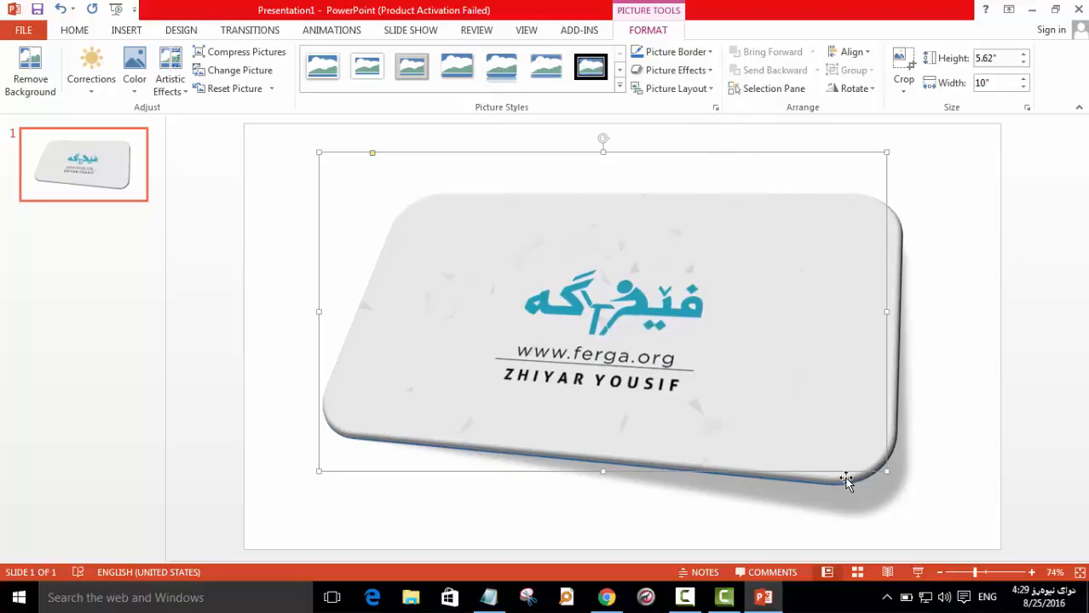
click(673, 52)
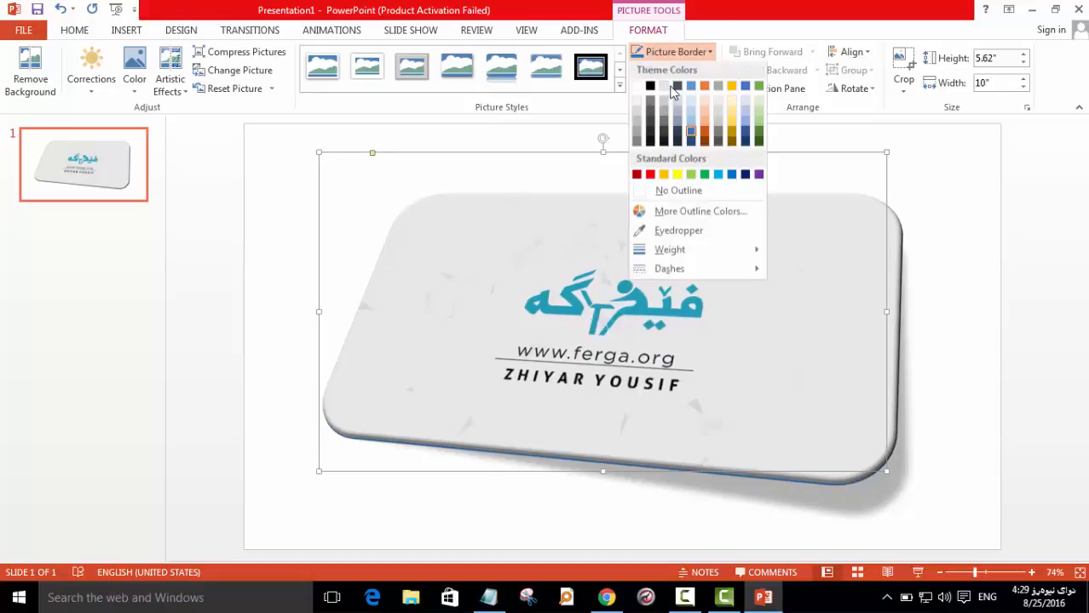
click(649, 176)
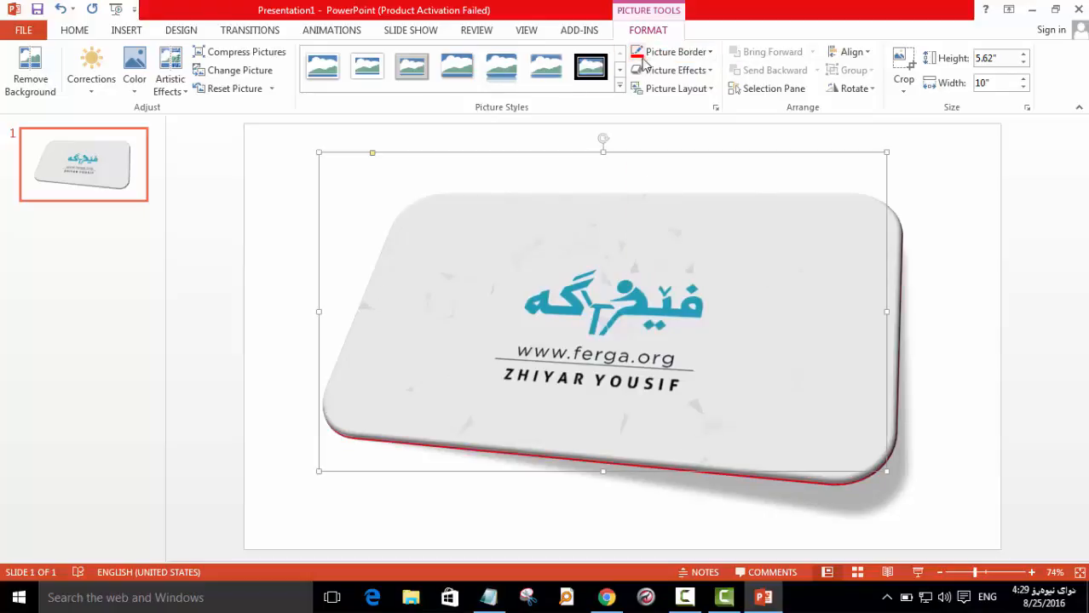
Add an offset, medium-length reflection beneath the picture as a picture effect.
click(674, 70)
mouse_move(690, 172)
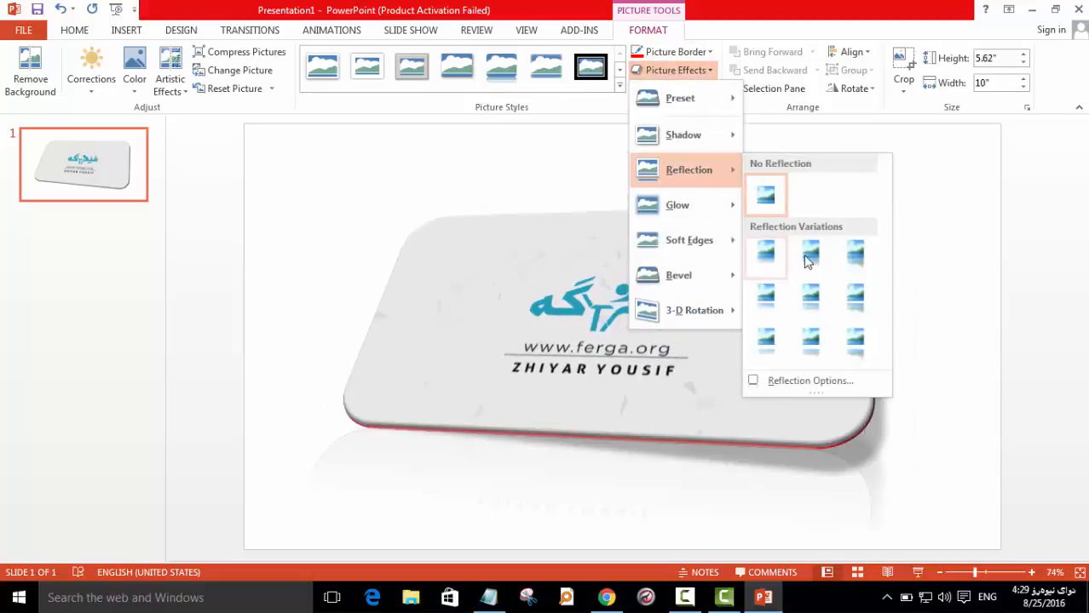
mouse_move(705, 108)
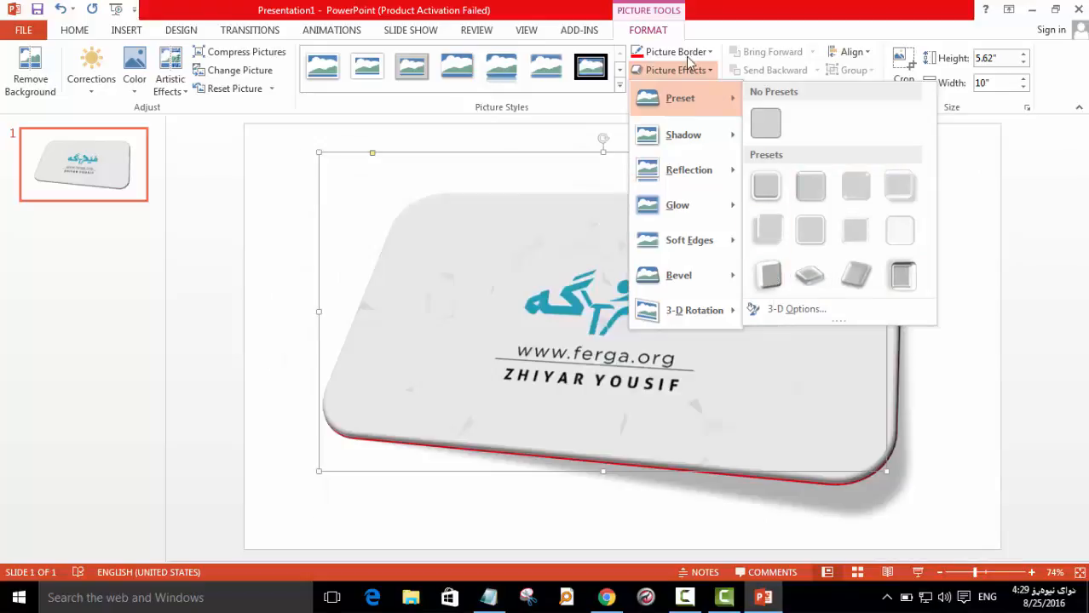
mouse_move(694, 134)
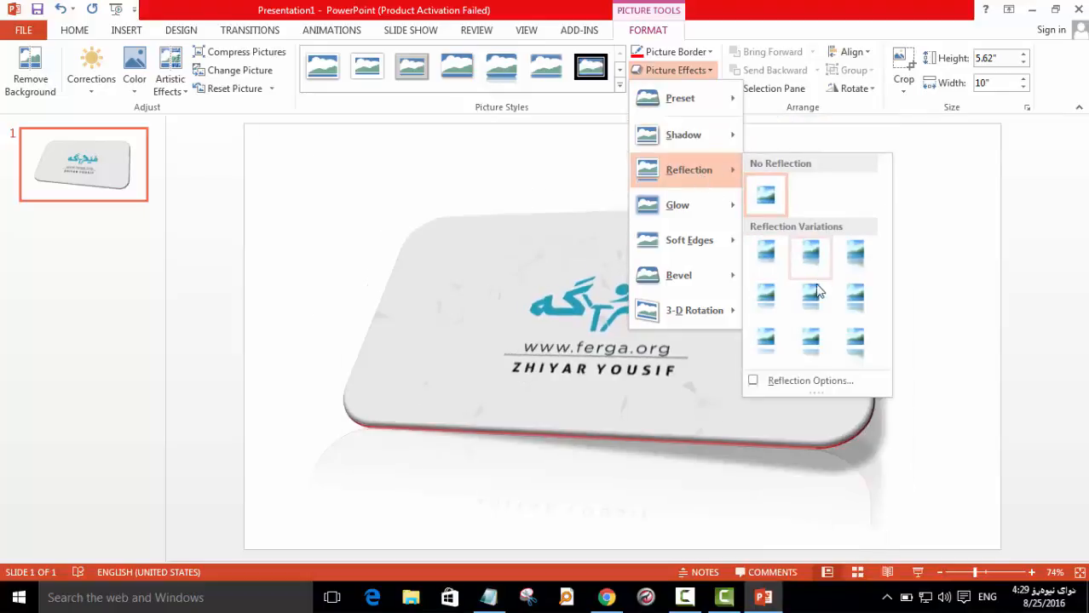
click(808, 342)
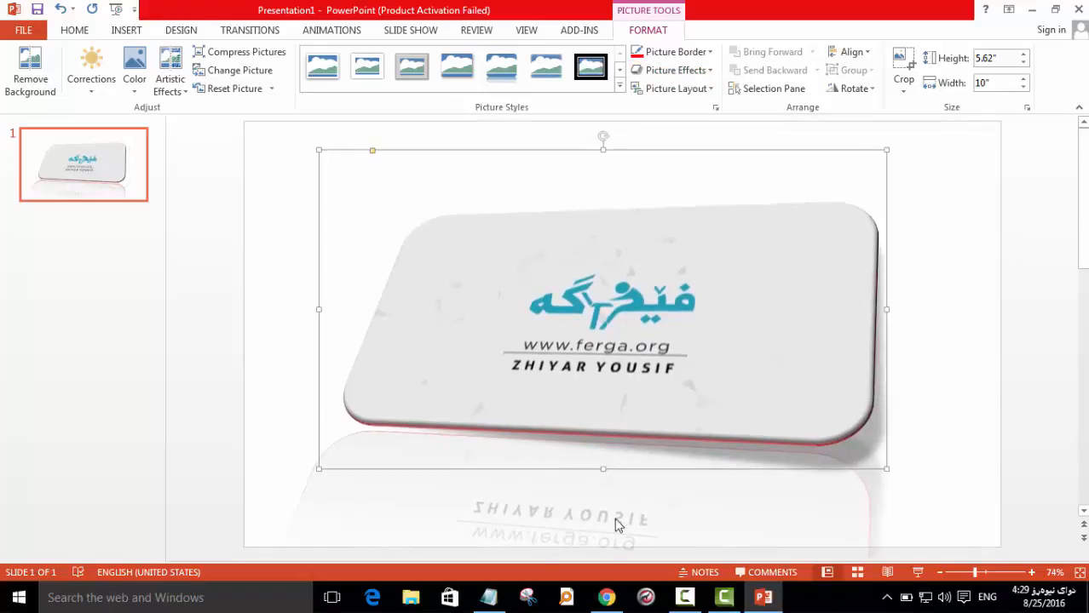
Change the picture's bevel effect to the angled variant with flat, sloped edges.
click(673, 70)
mouse_move(707, 241)
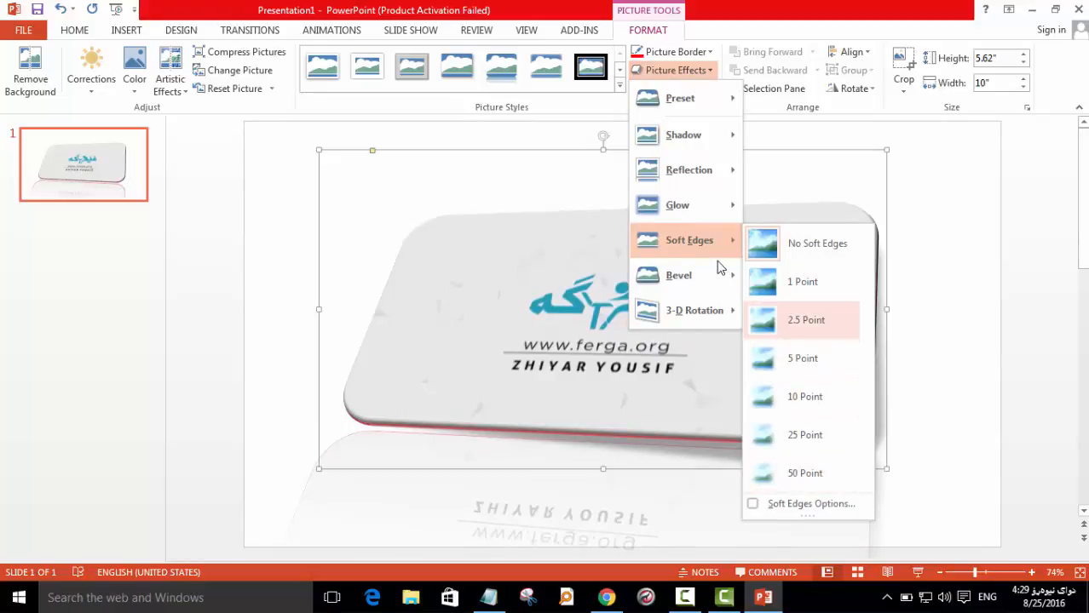
mouse_move(729, 276)
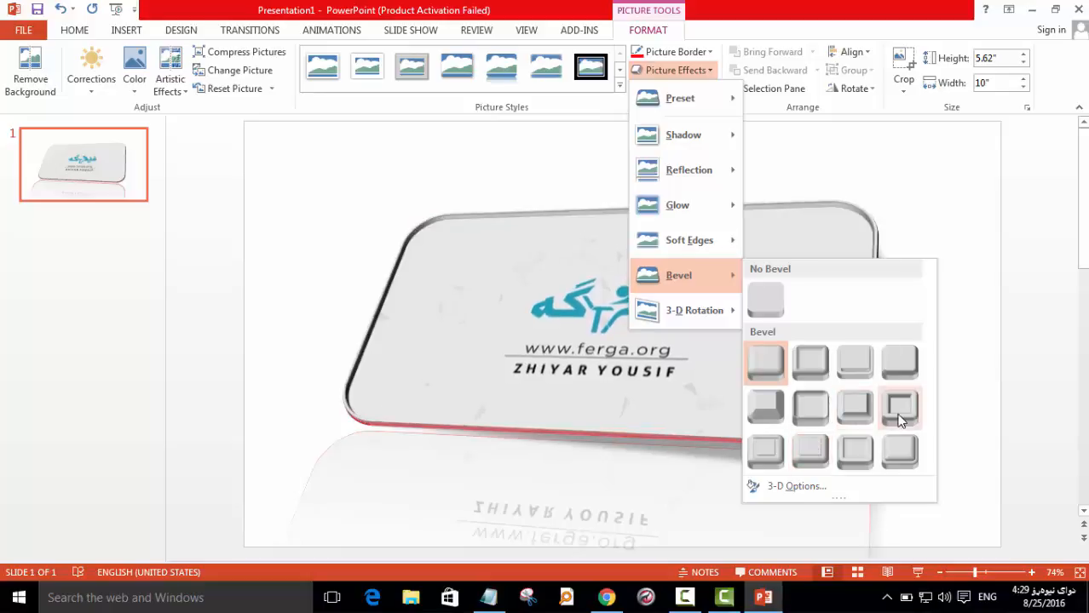
click(766, 415)
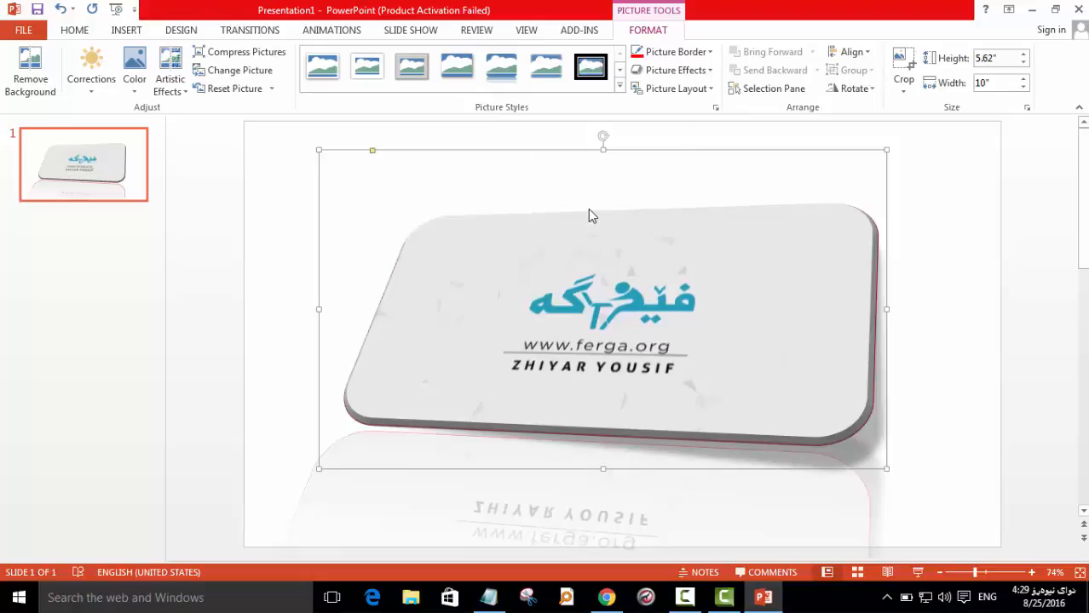
Insert WordArt in the blue gradient style with a reflection and place it above the logo on the picture.
click(126, 31)
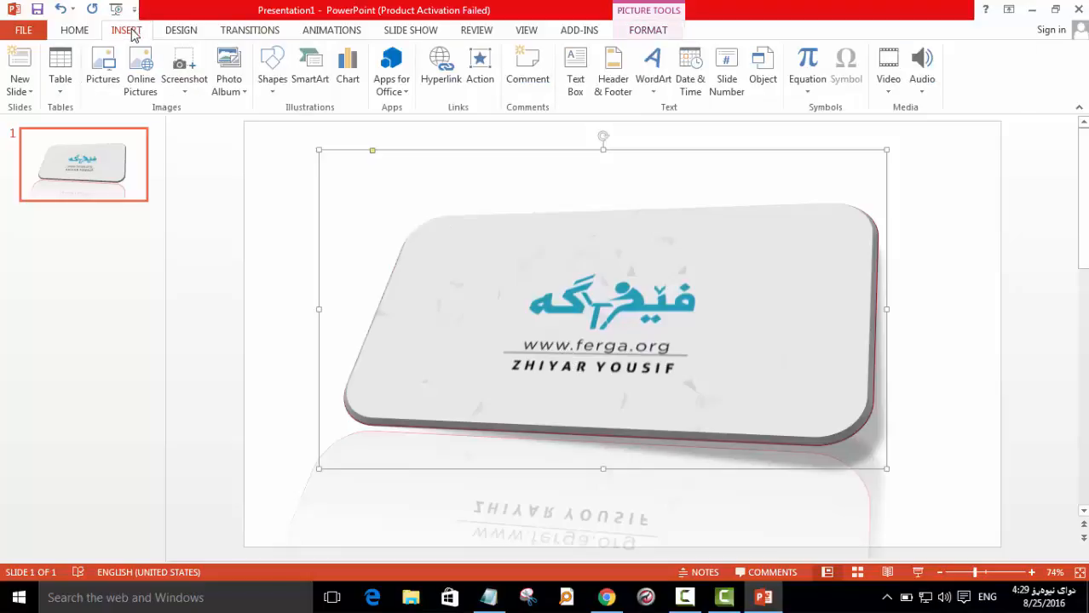
click(577, 78)
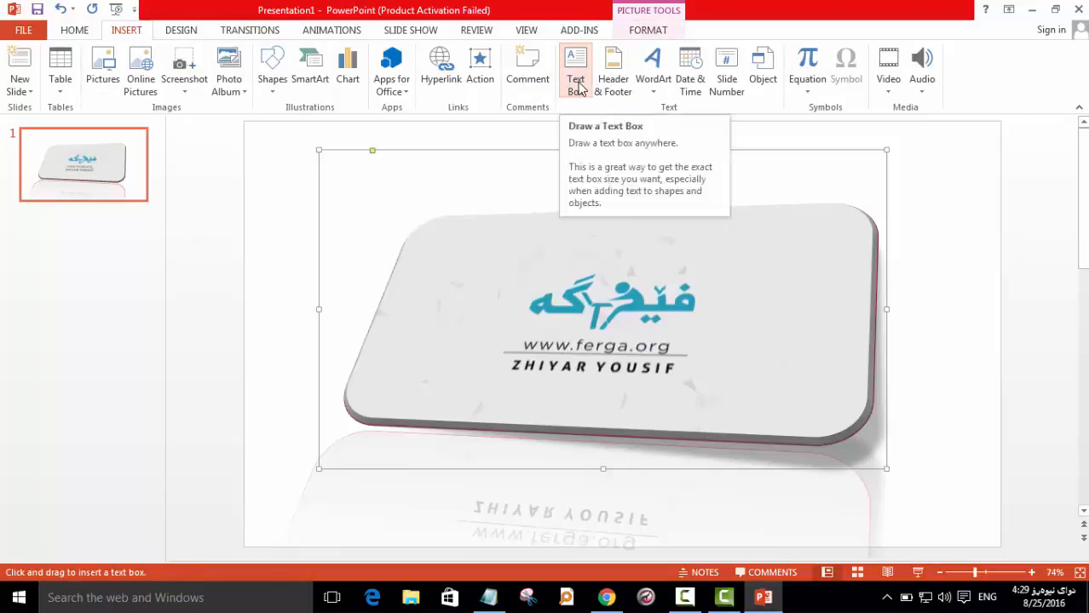
click(581, 88)
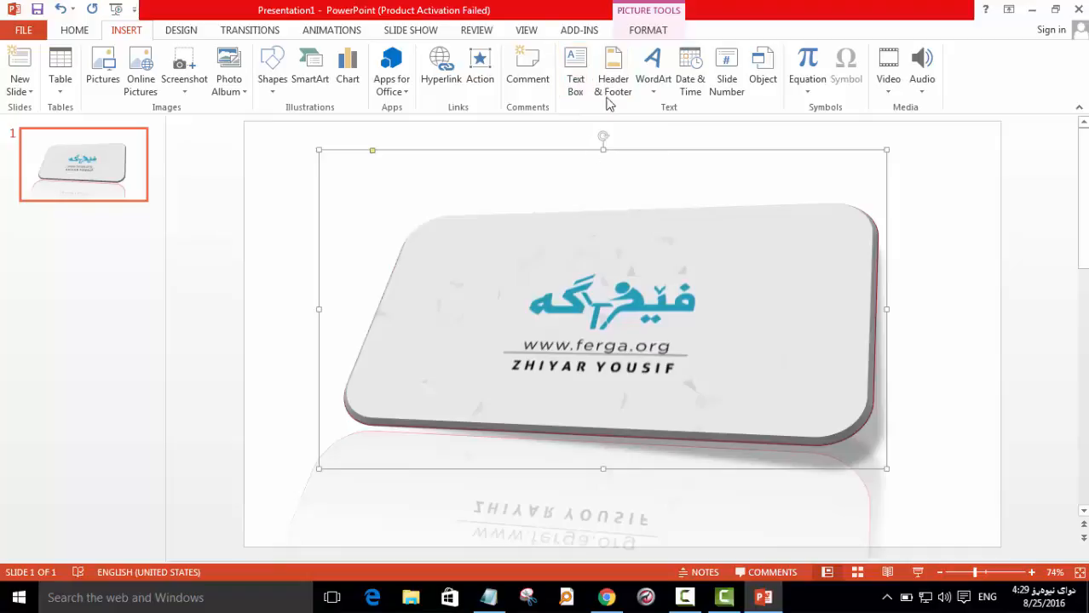
click(660, 95)
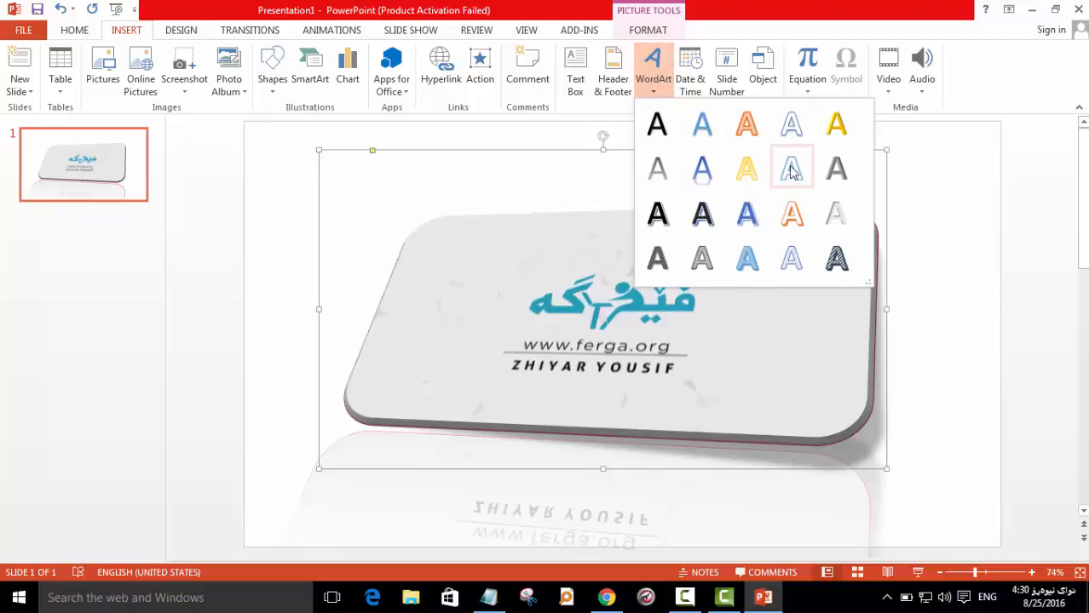
click(700, 170)
drag(649, 307, 640, 218)
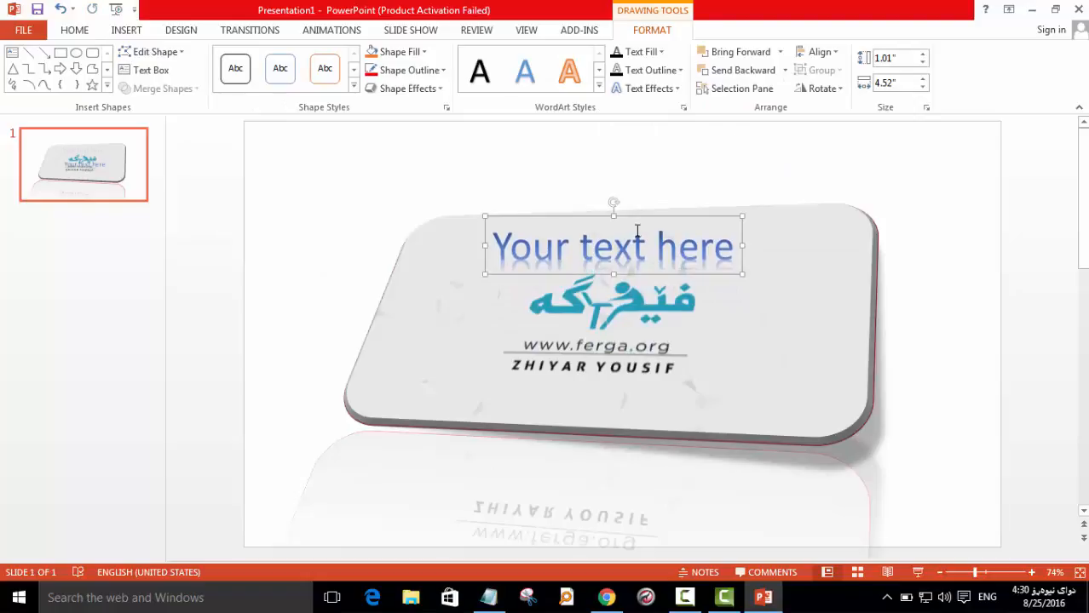
Set the font of the WordArt text to Rudaw.
click(75, 31)
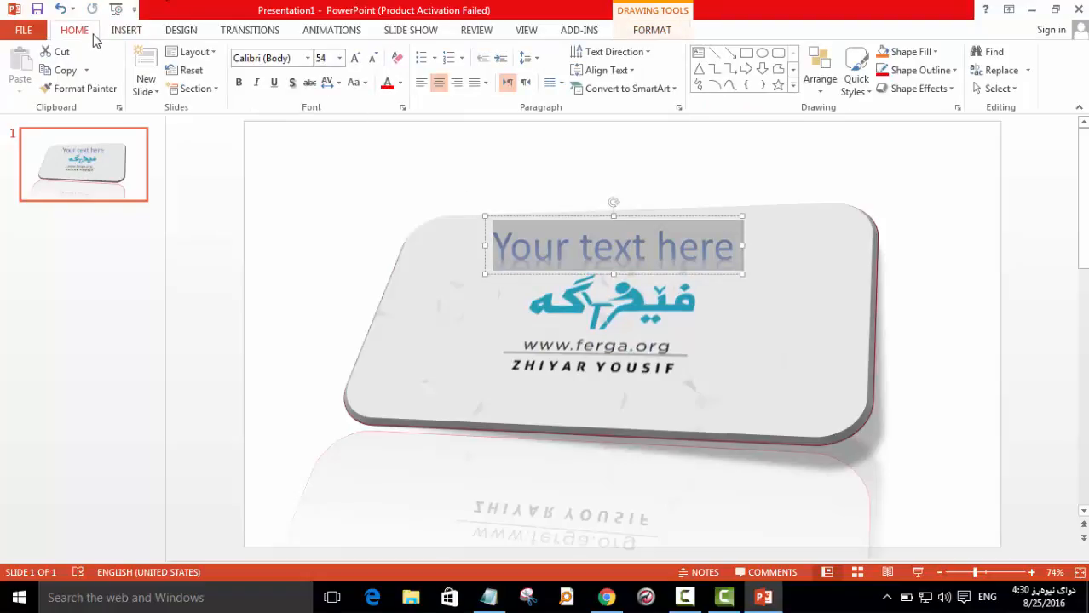
click(294, 61)
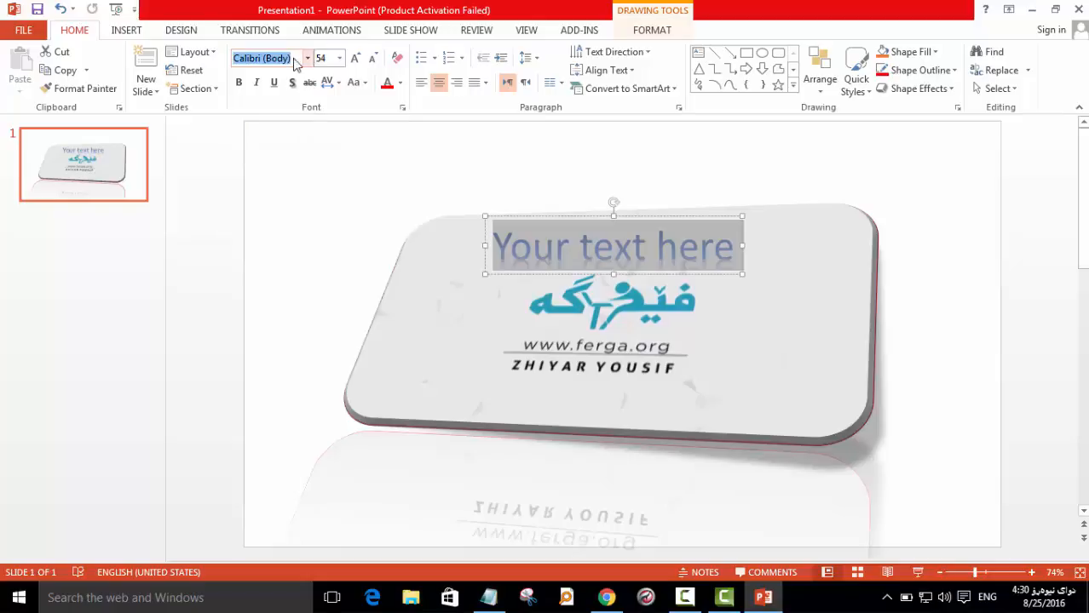
text(Rudaw)
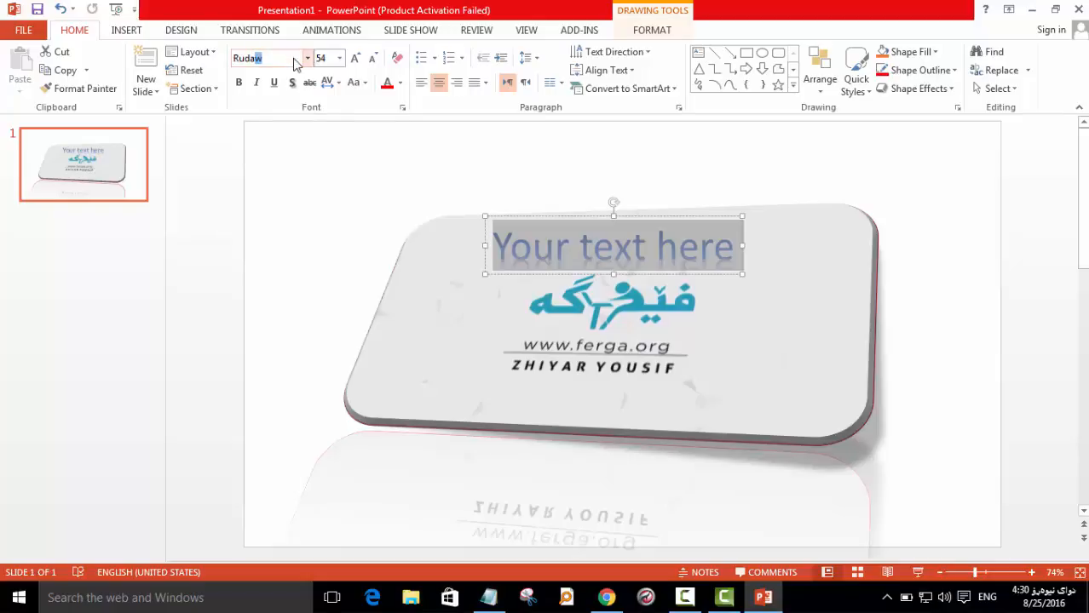
key(Return)
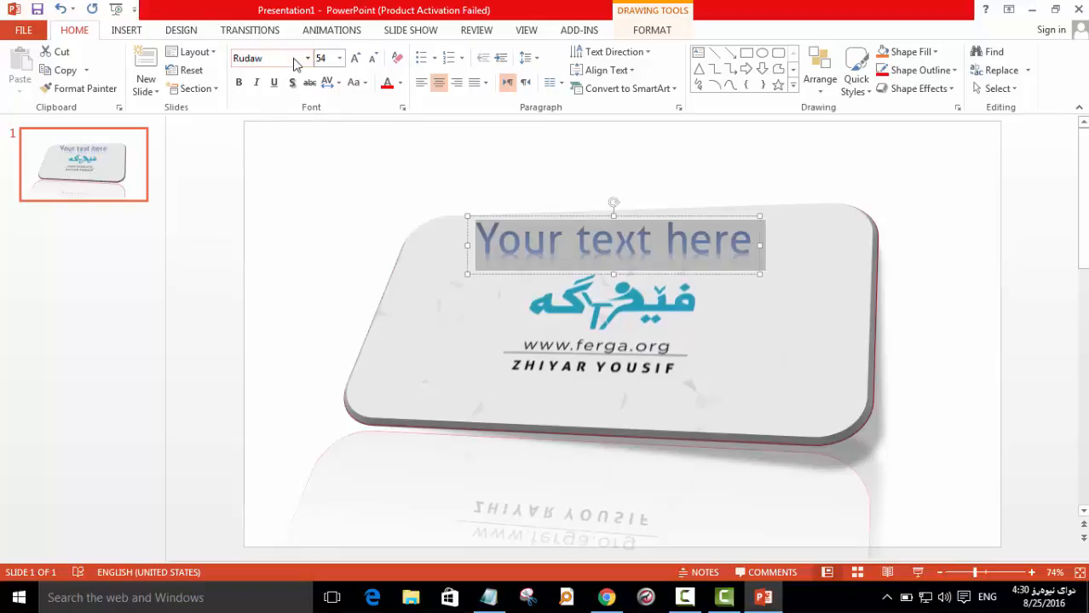
Set the WordArt paragraph to right-to-left direction and replace its placeholder text with "تەکنەلۆژیا" using the Kurdish keyboard layout.
click(356, 63)
click(373, 60)
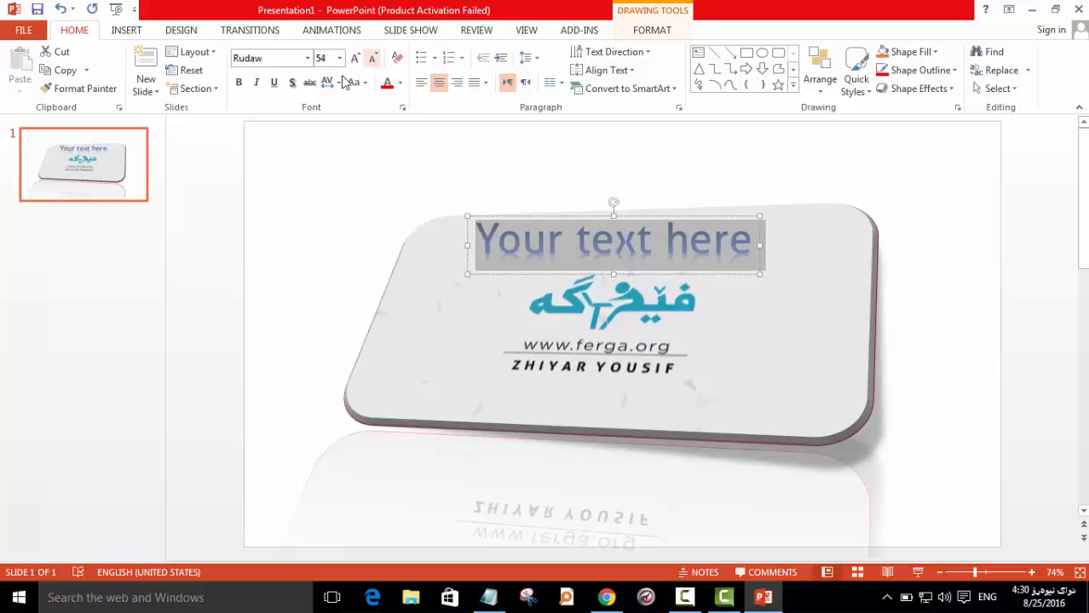
click(525, 83)
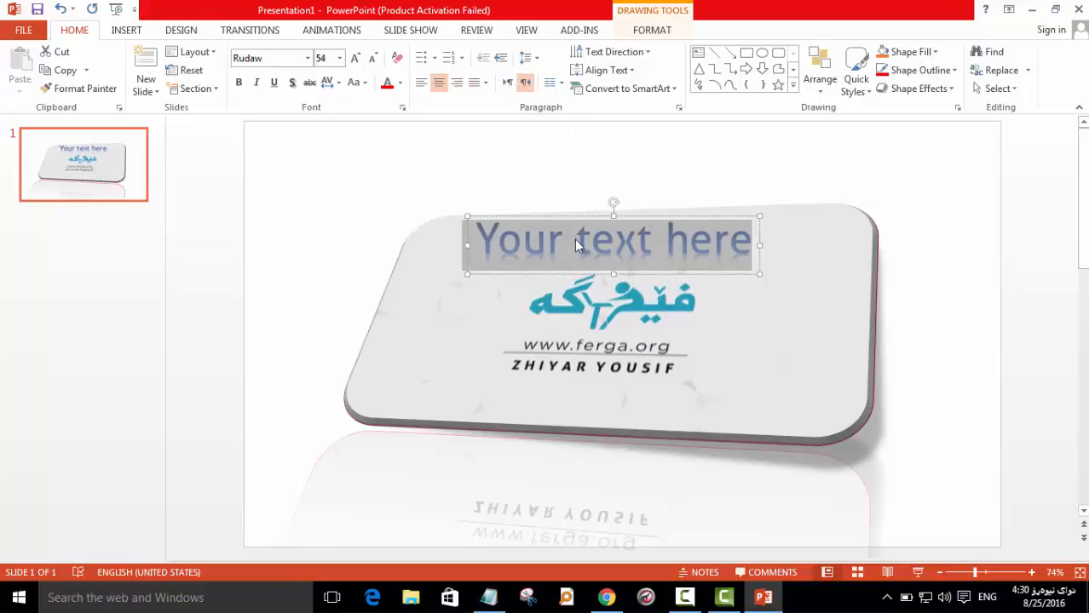
key(super+space)
key(super+space)
text(تەکنە)
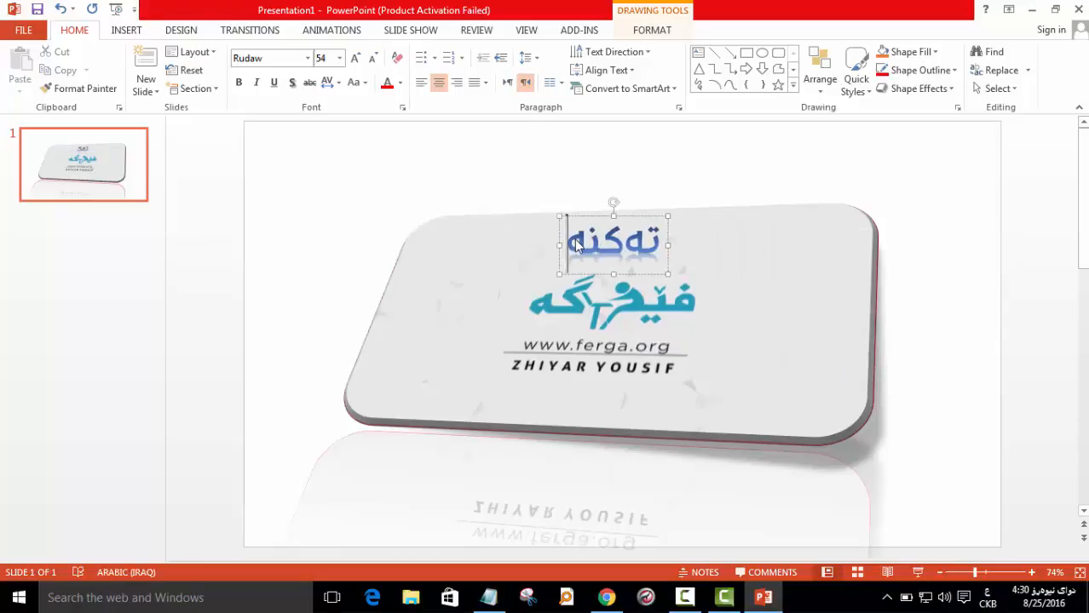
text(لۆژیا)
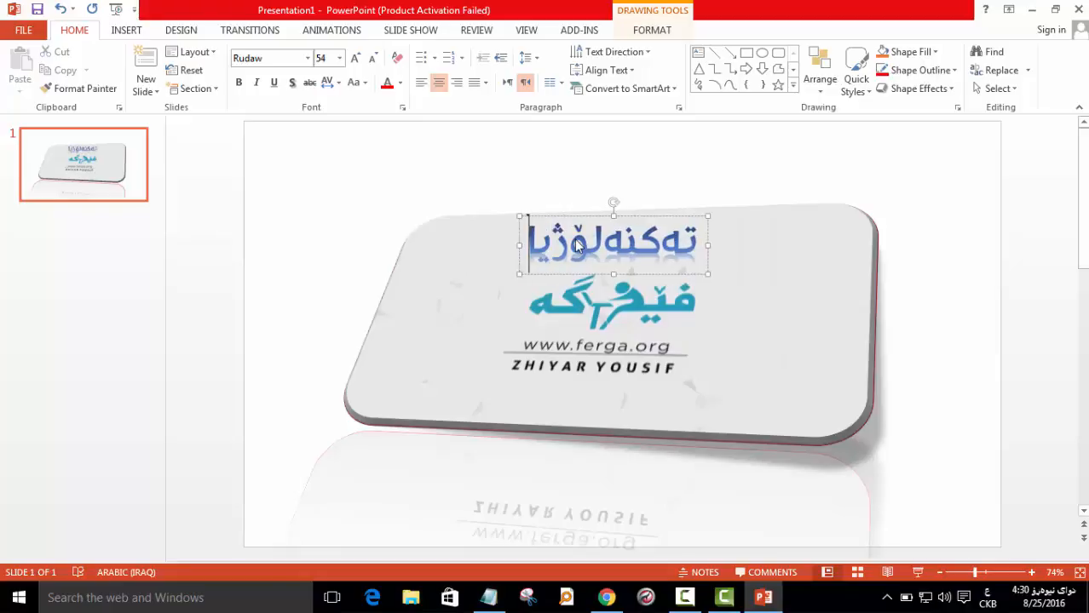
Move the WordArt to the picture's upper-left area and reduce its font size to 40.
key(ctrl+a)
drag(575, 225, 469, 229)
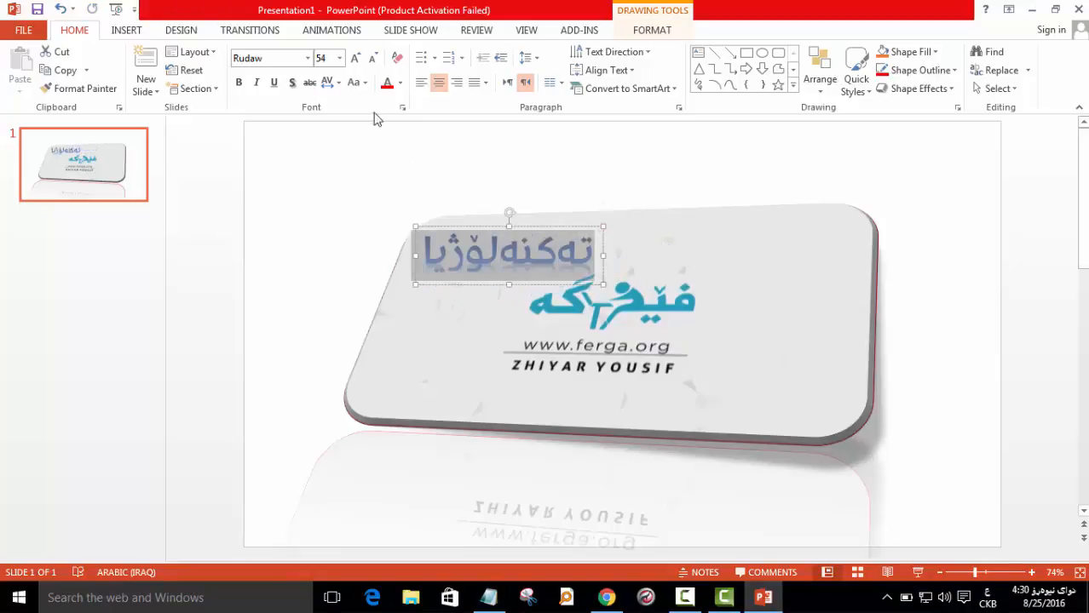
click(373, 57)
click(373, 58)
click(373, 58)
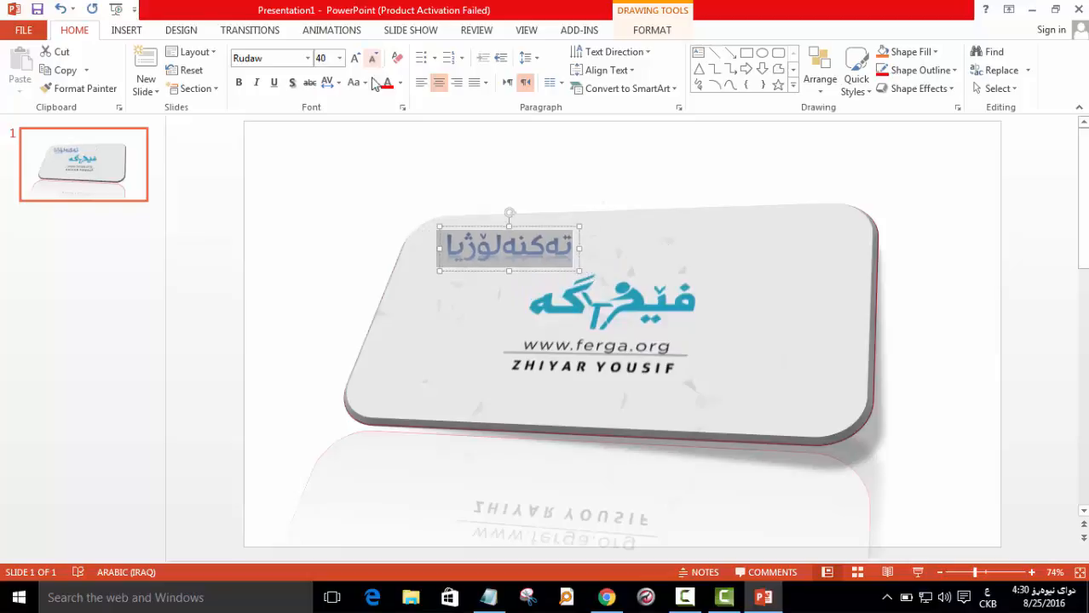
click(489, 226)
click(596, 268)
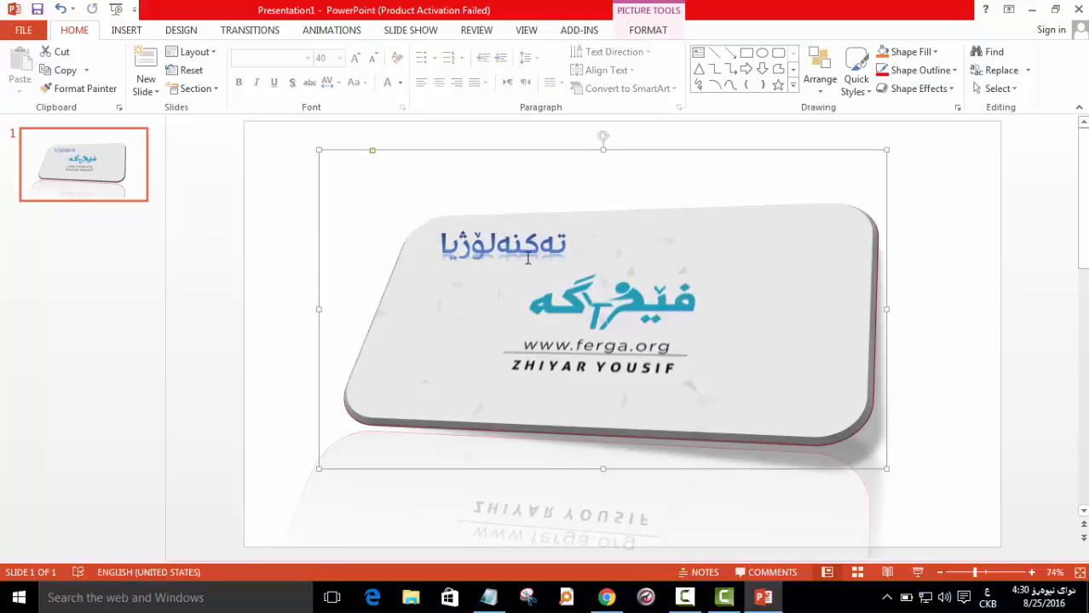
double_click(525, 248)
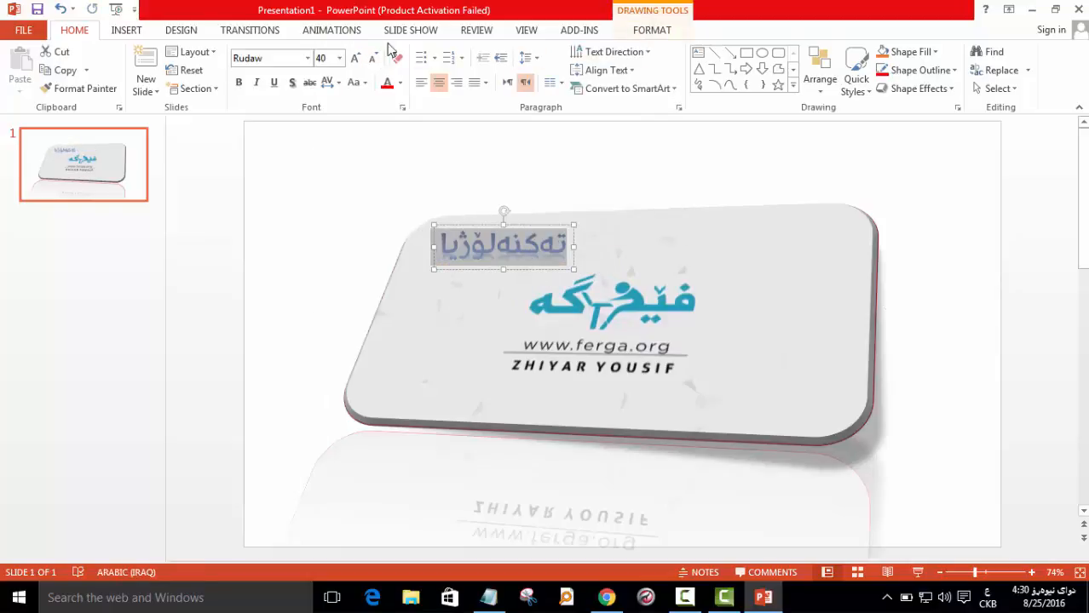
click(646, 31)
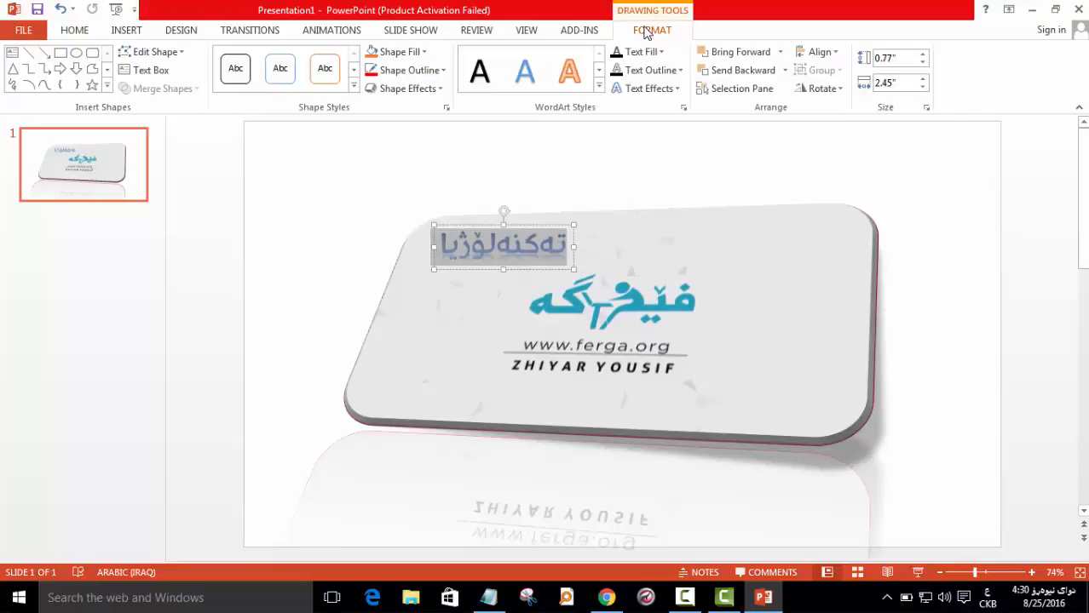
click(641, 71)
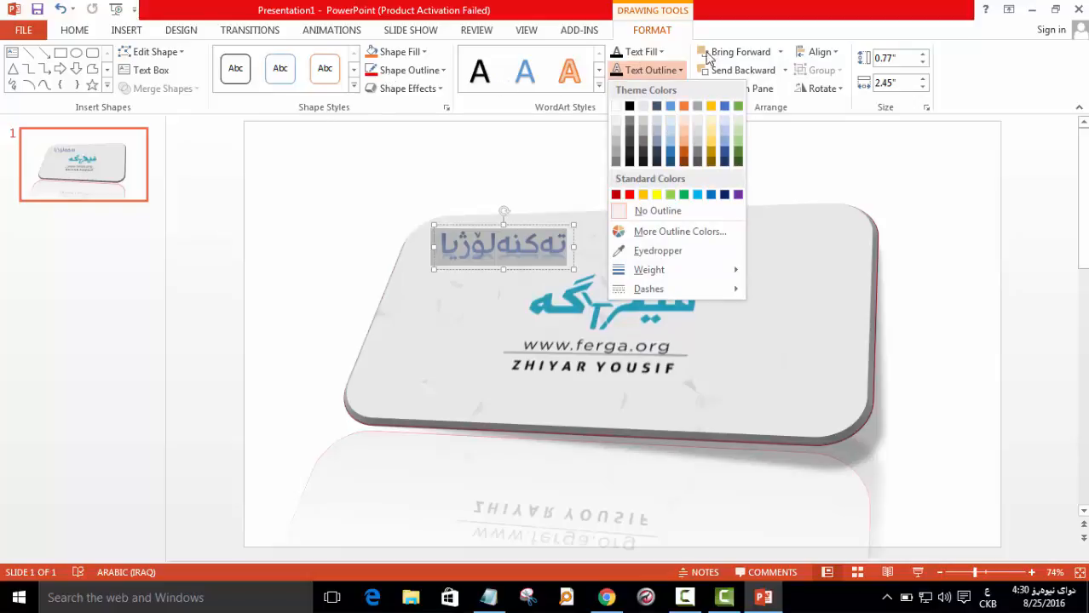
click(645, 72)
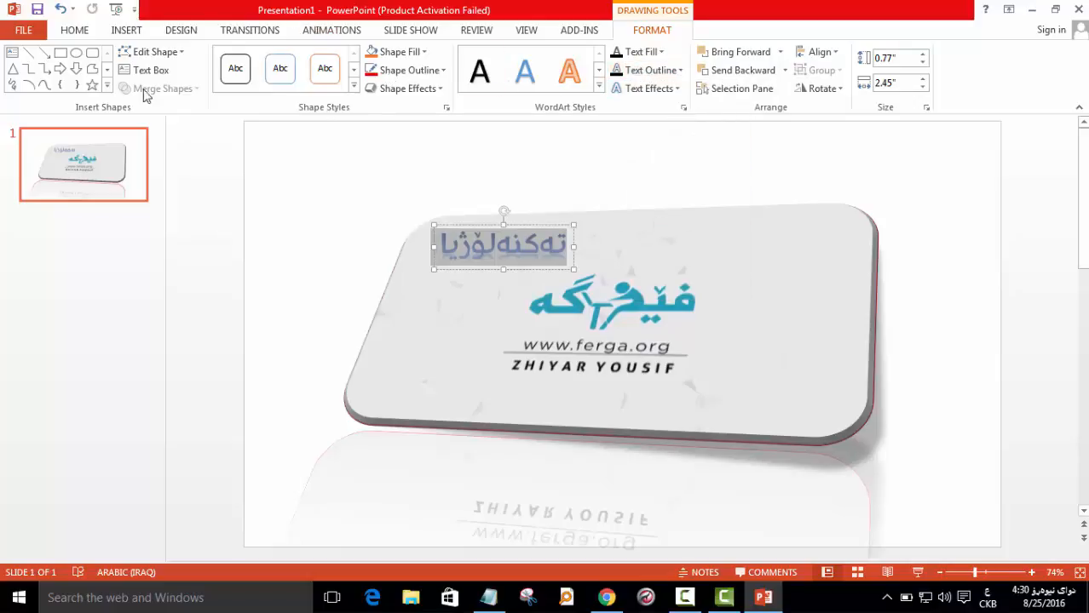
click(85, 32)
click(680, 316)
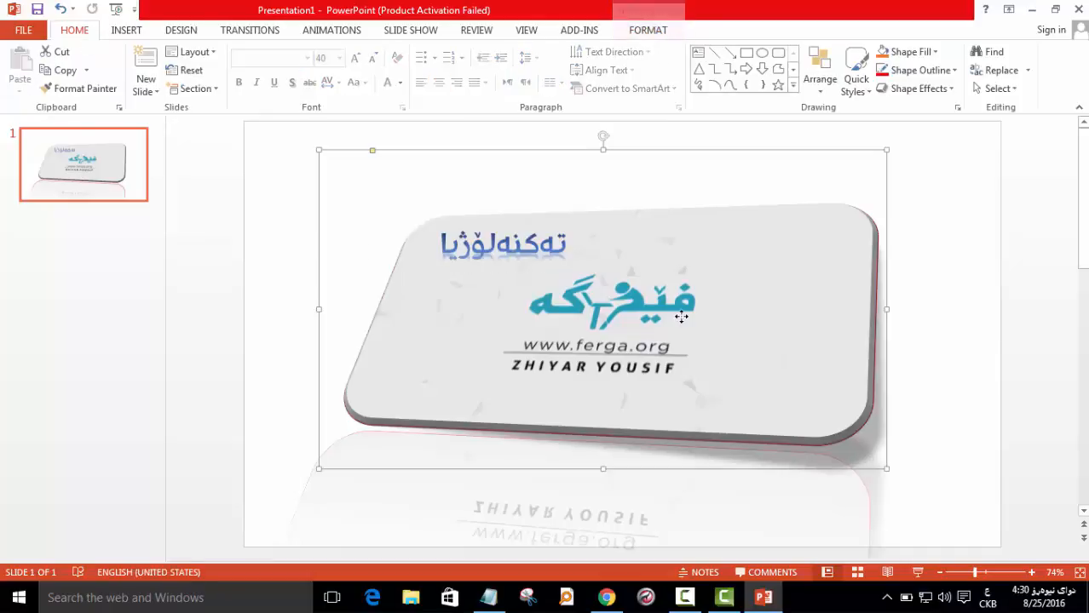
click(511, 244)
click(645, 340)
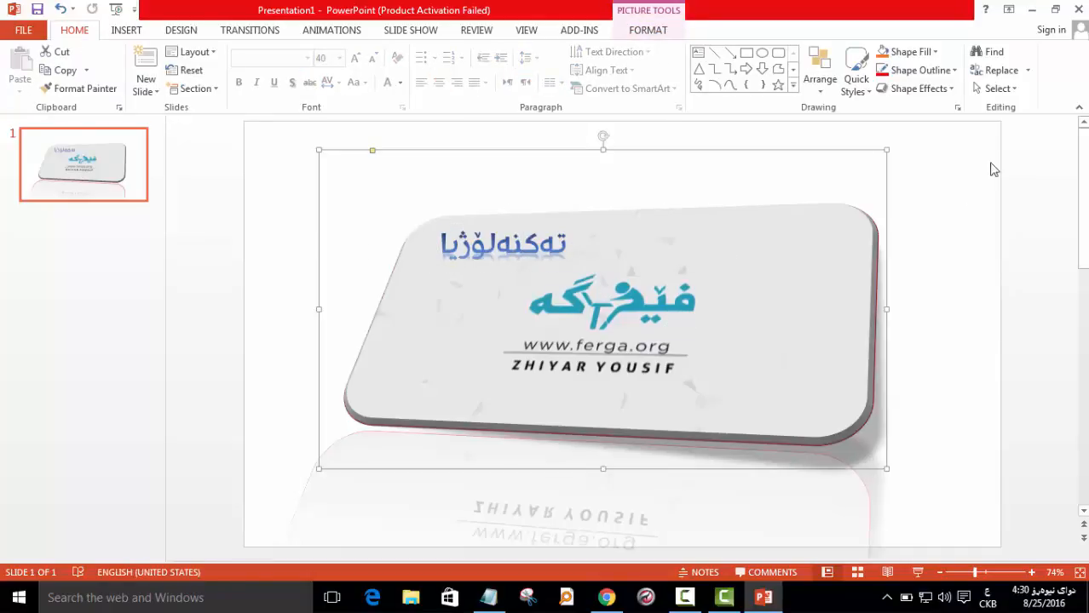
click(662, 38)
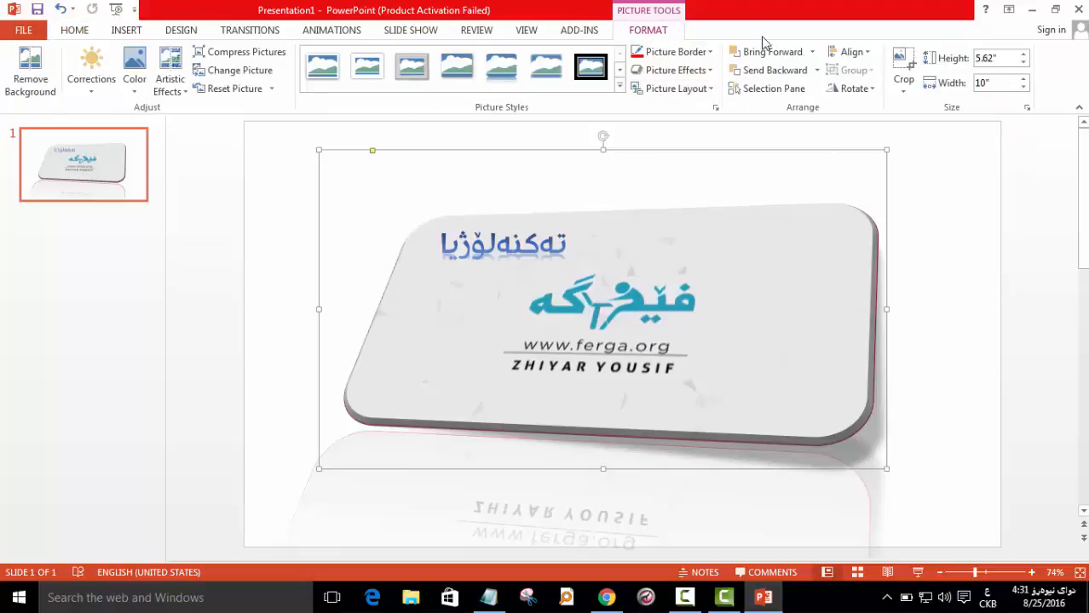
Move the WordArt so that it straddles the picture's upper-left edge.
click(511, 237)
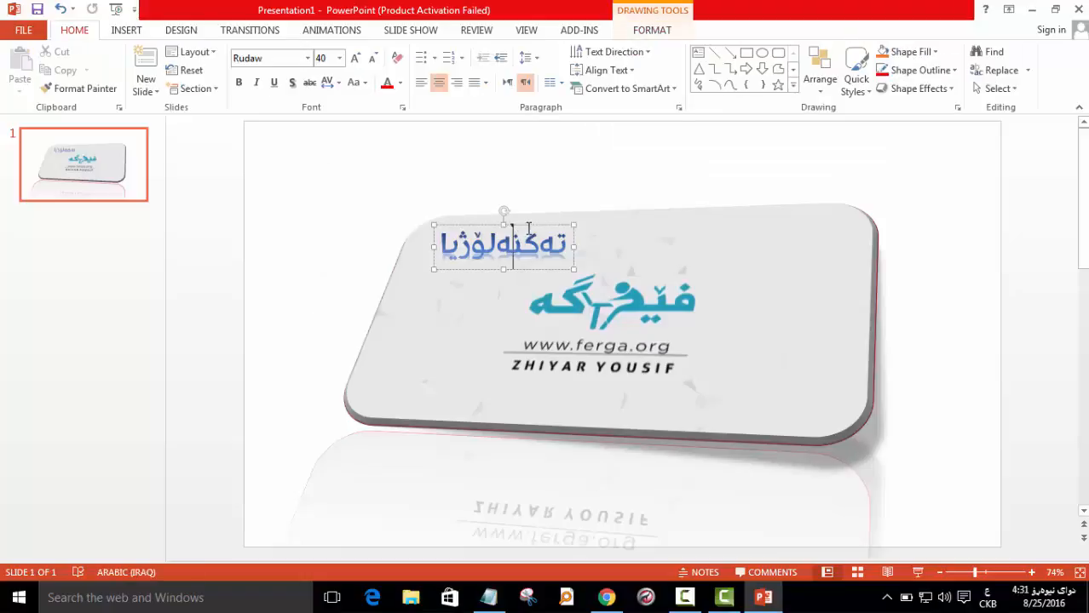
click(529, 230)
click(531, 235)
drag(529, 228, 435, 230)
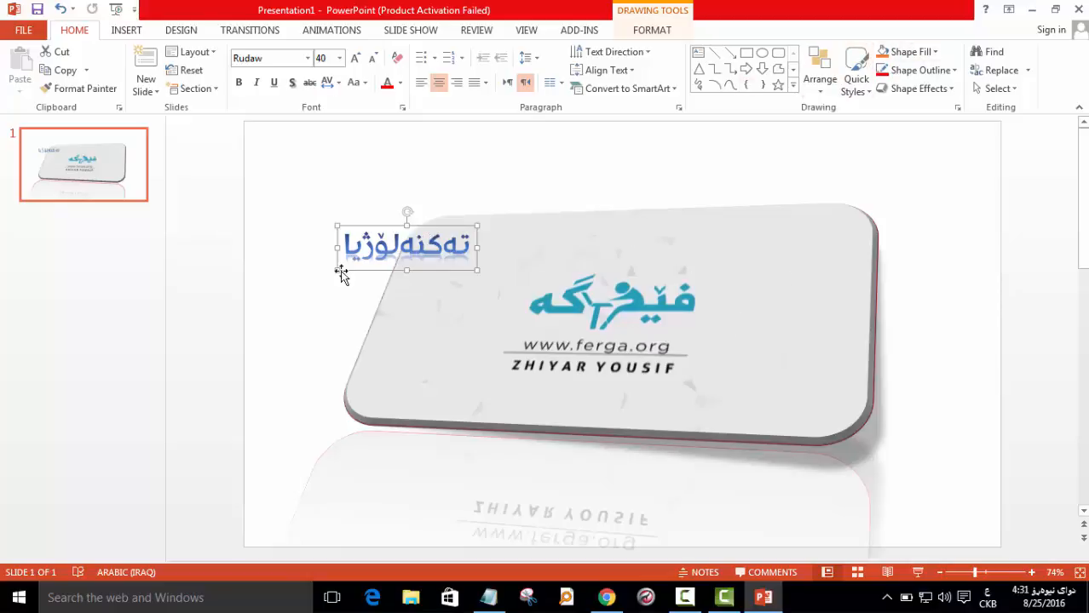
Send the WordArt backward behind the picture and bring it forward again.
click(653, 31)
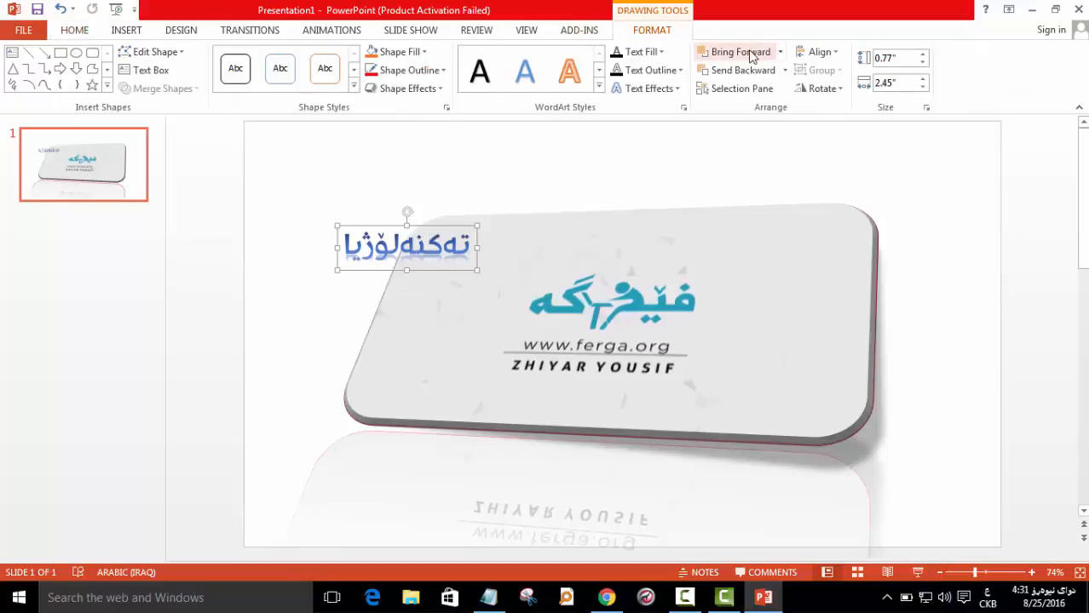
click(740, 73)
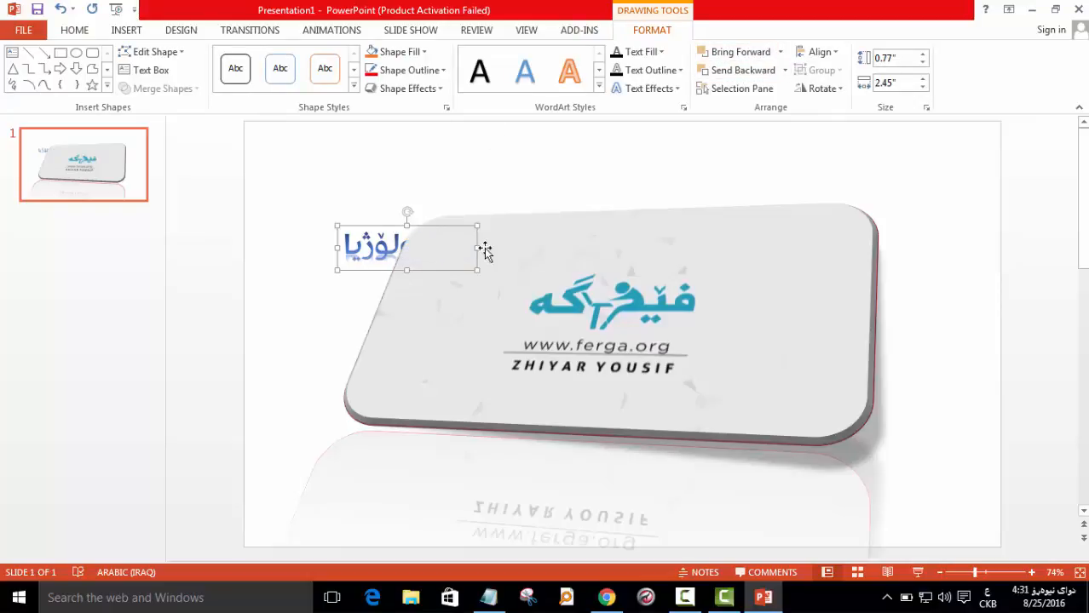
click(730, 51)
Bring the picture forward over the WordArt and send it backward again.
click(719, 246)
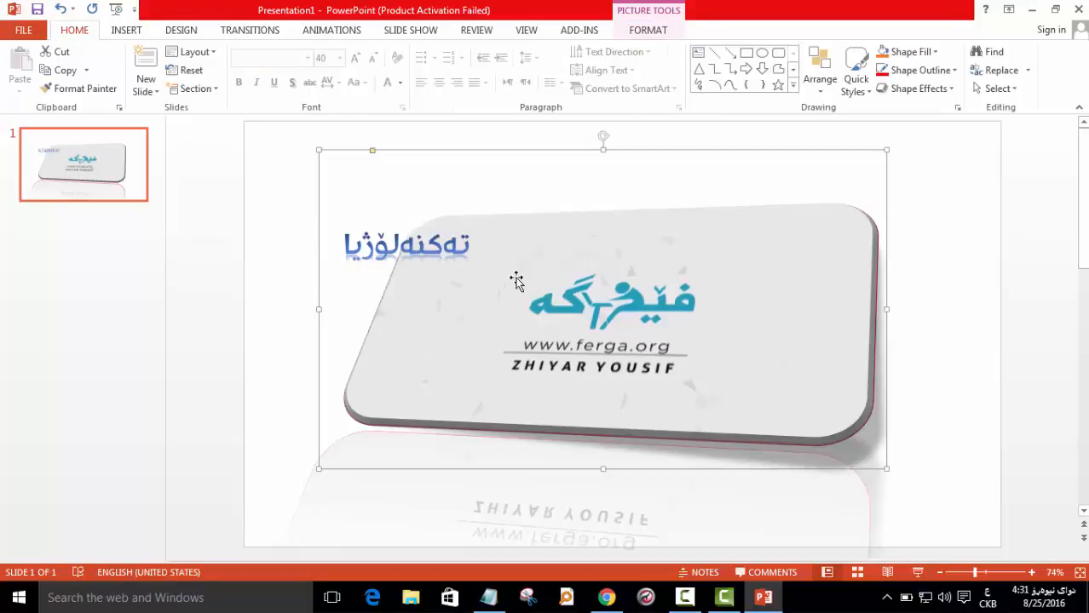
click(651, 33)
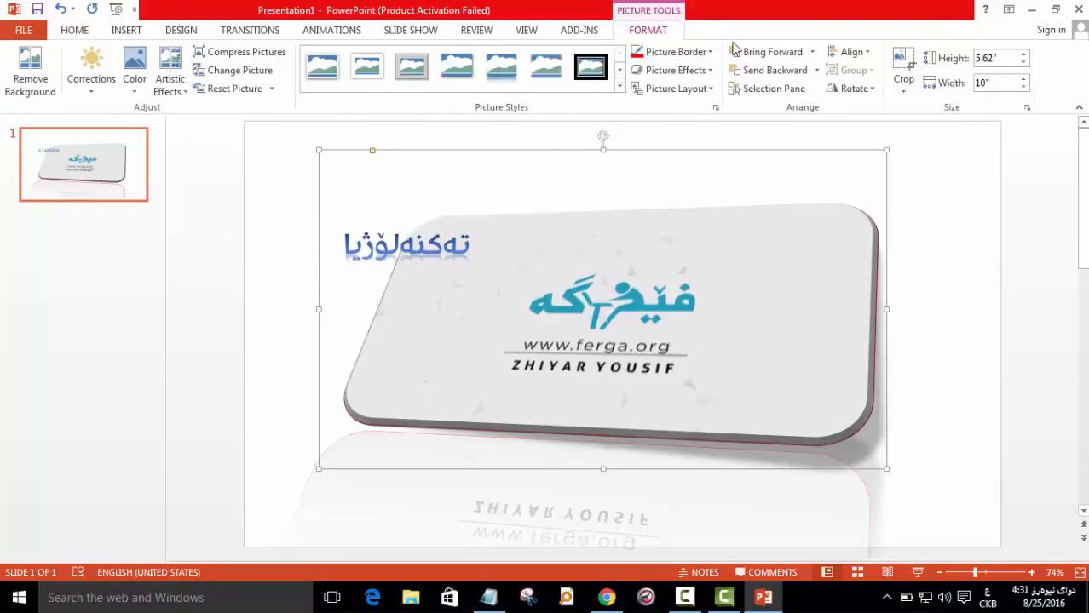
click(743, 58)
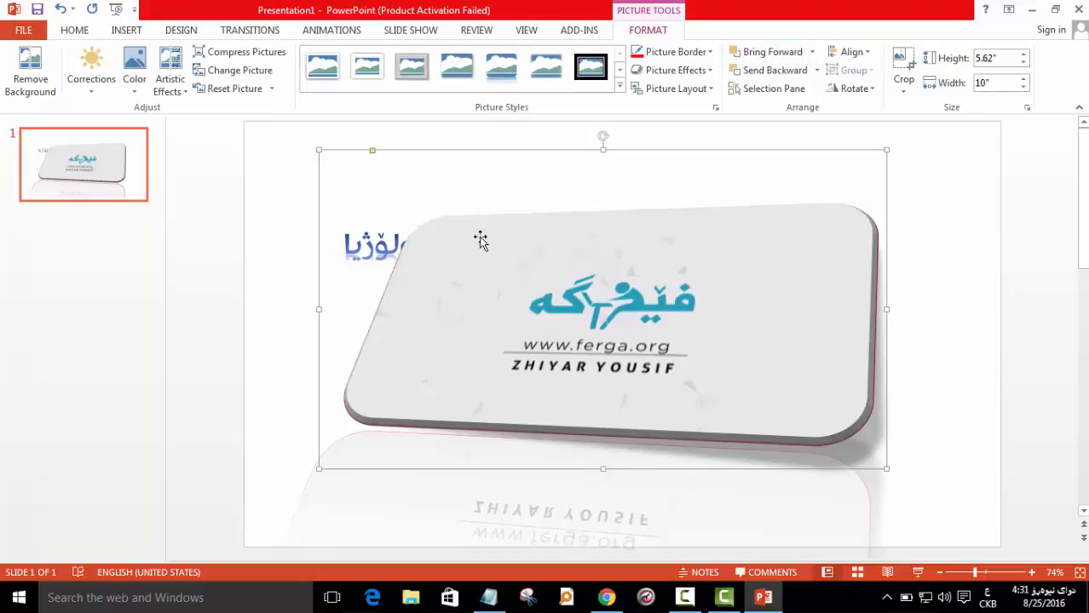
click(769, 70)
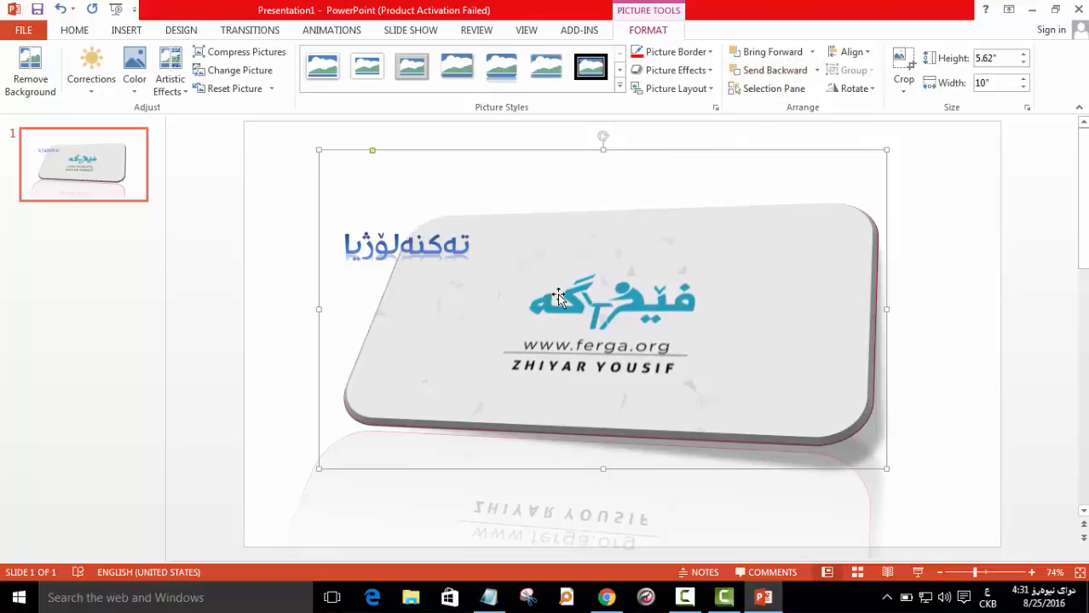
click(851, 88)
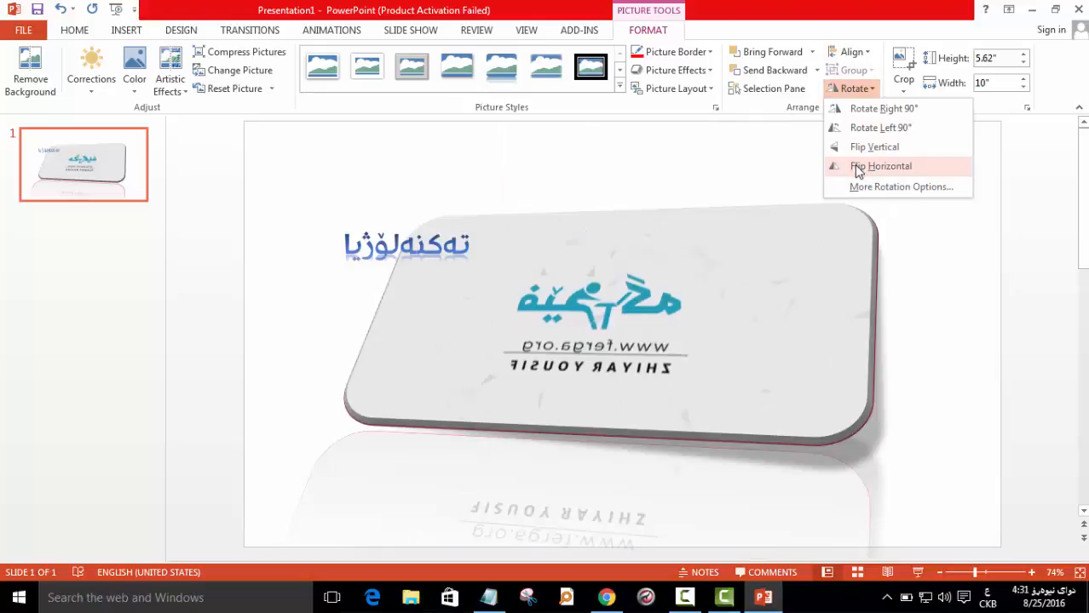
key(Escape)
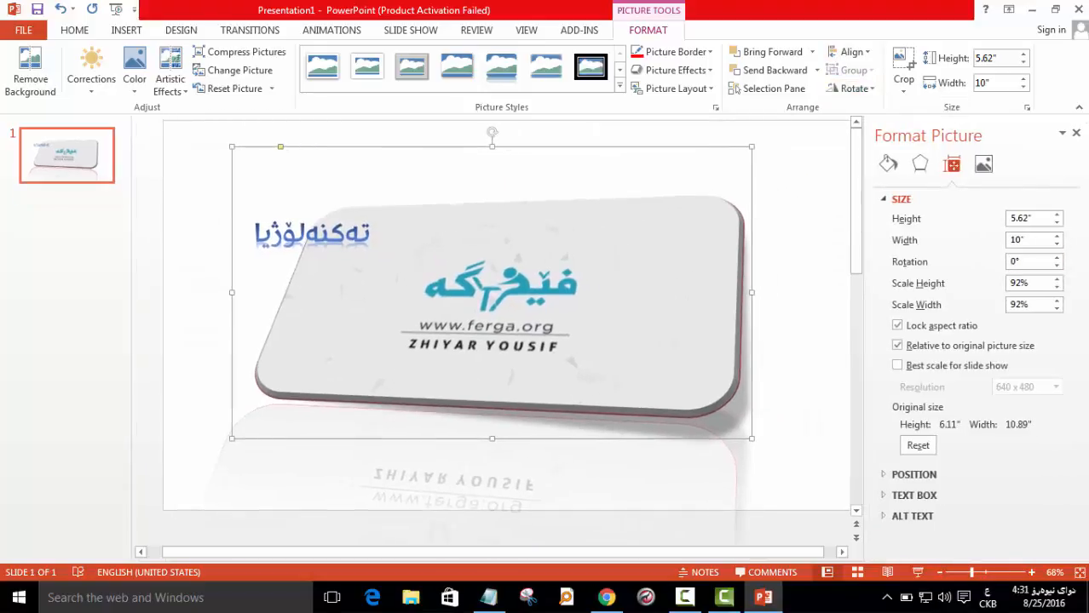
click(1076, 133)
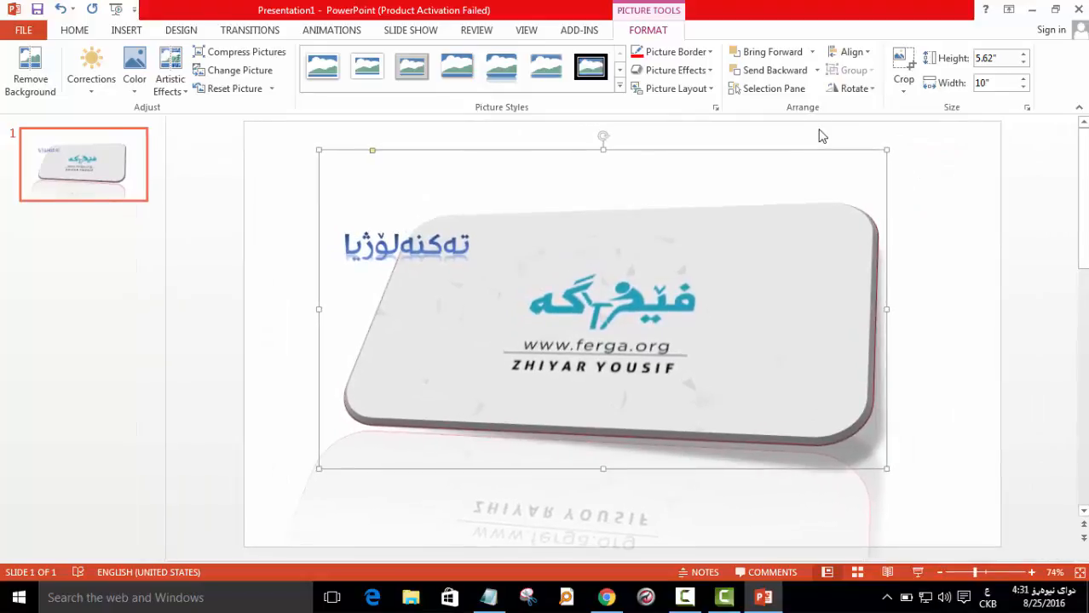
Crop the picture around the logo and text from its upper-right and lower-left corners to about 3.51" high by 6.06" wide.
click(903, 85)
click(920, 109)
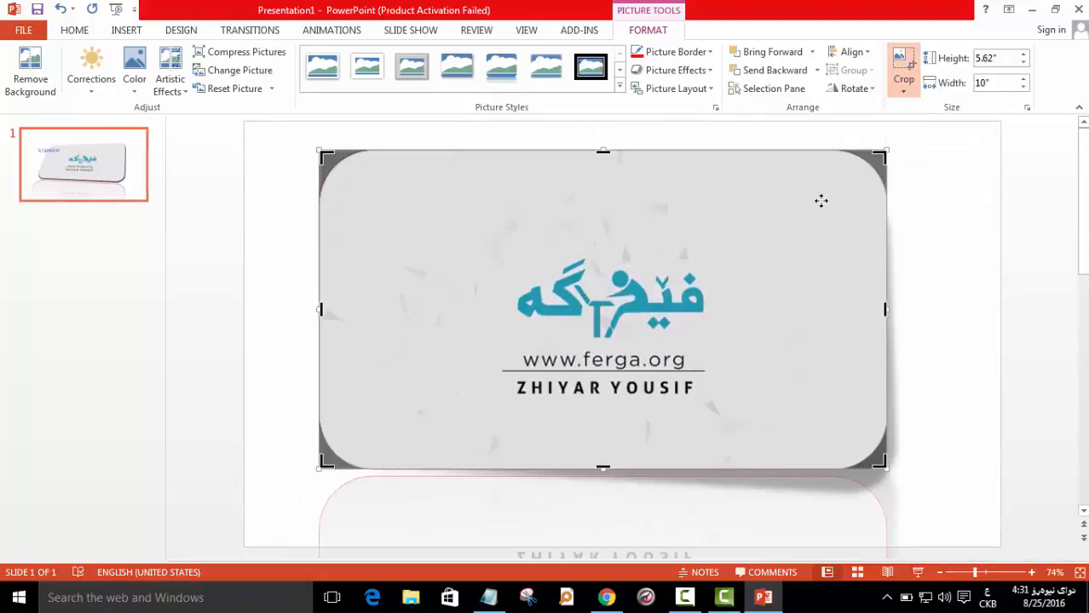
drag(879, 157, 782, 226)
drag(324, 466, 445, 420)
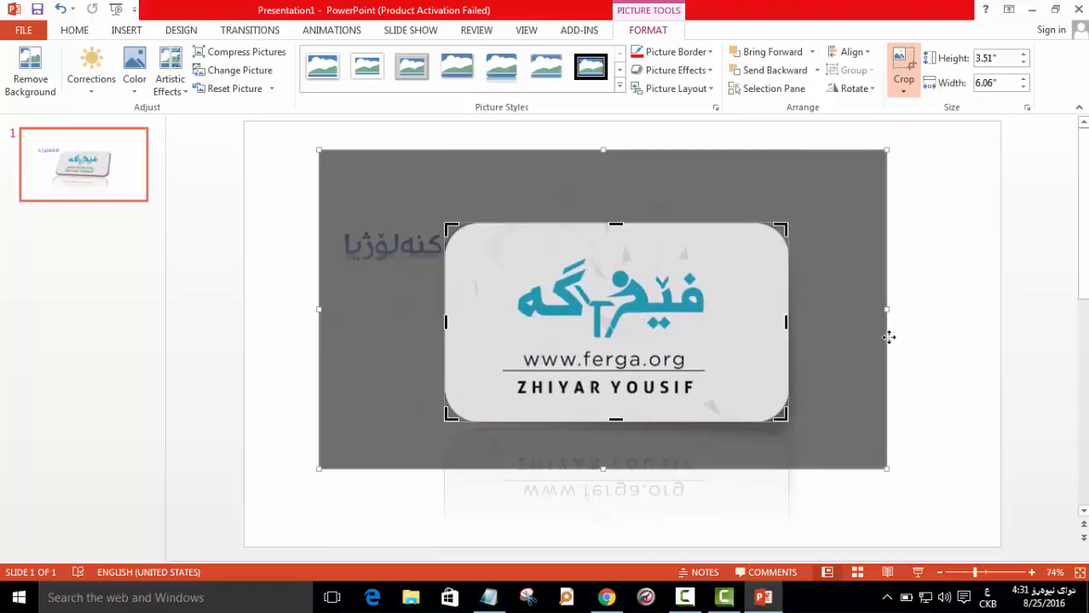
click(923, 351)
click(690, 328)
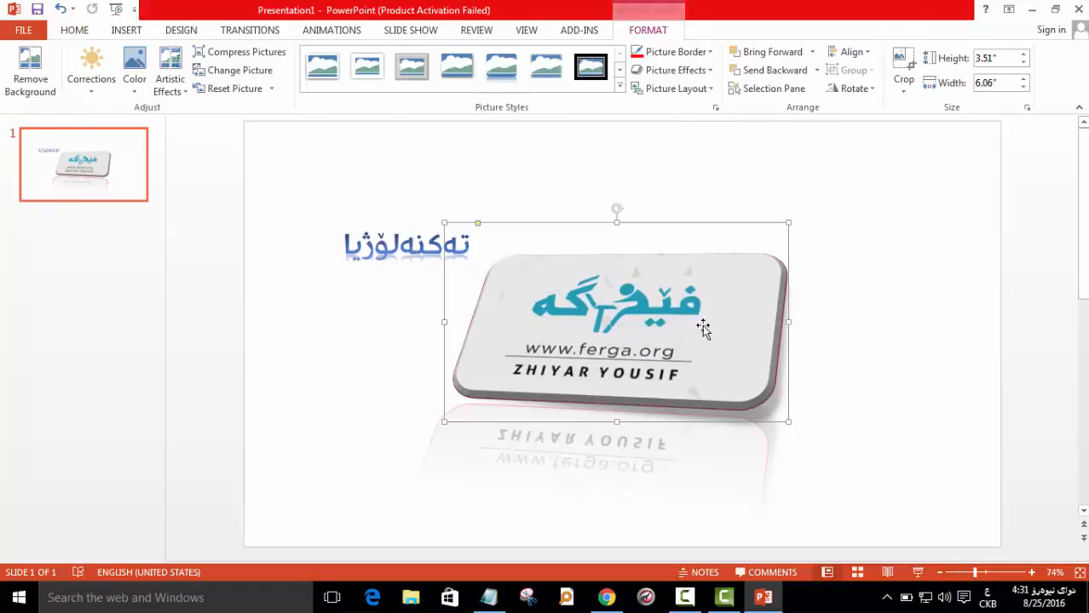
click(824, 353)
click(711, 357)
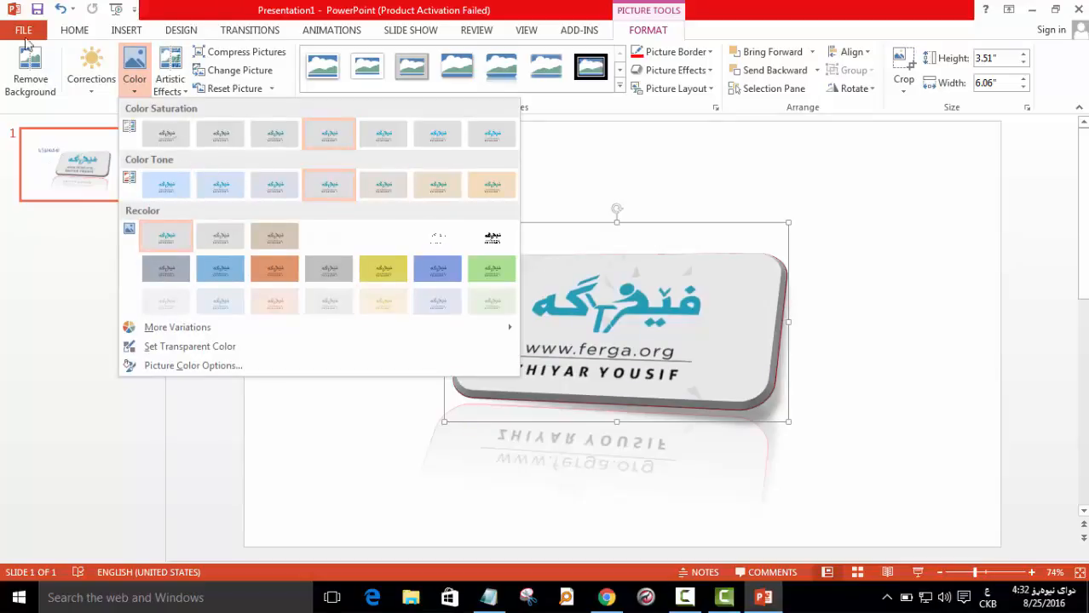
click(96, 89)
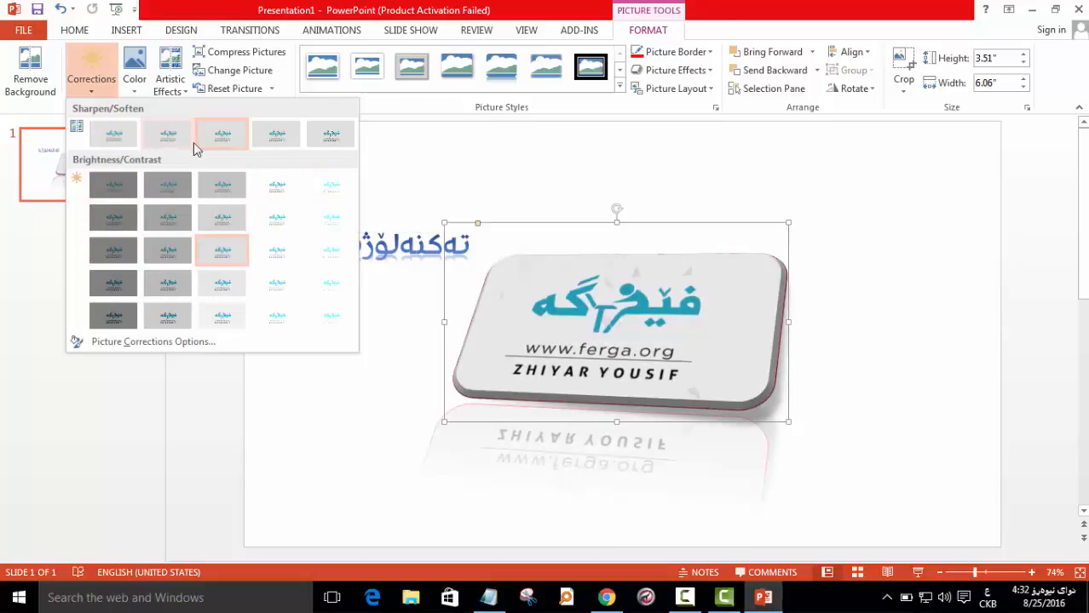
click(94, 72)
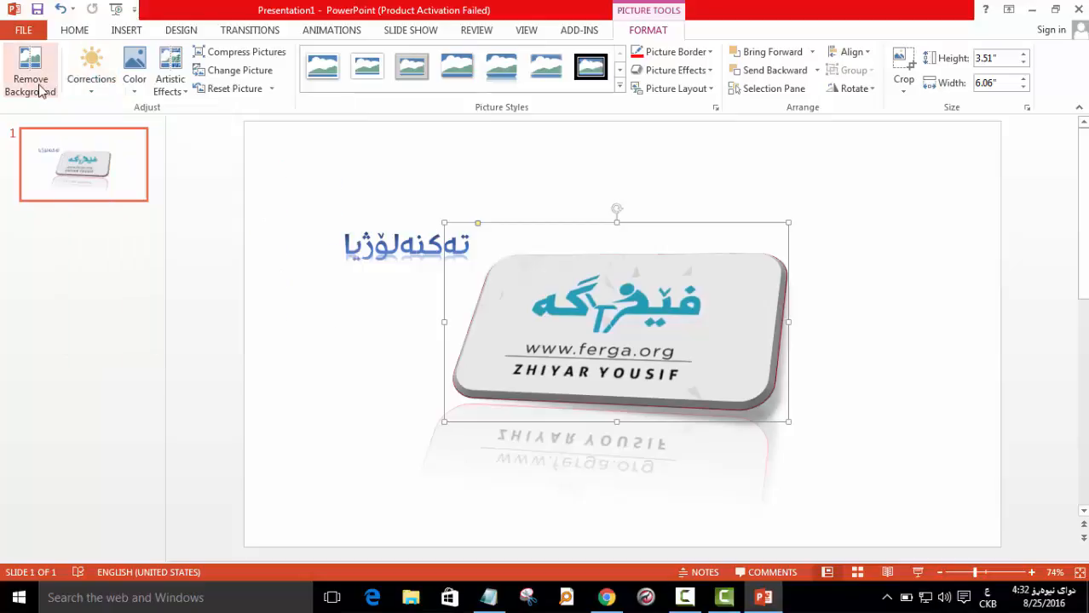
Try automatic background removal on the picture and discard its changes.
click(39, 90)
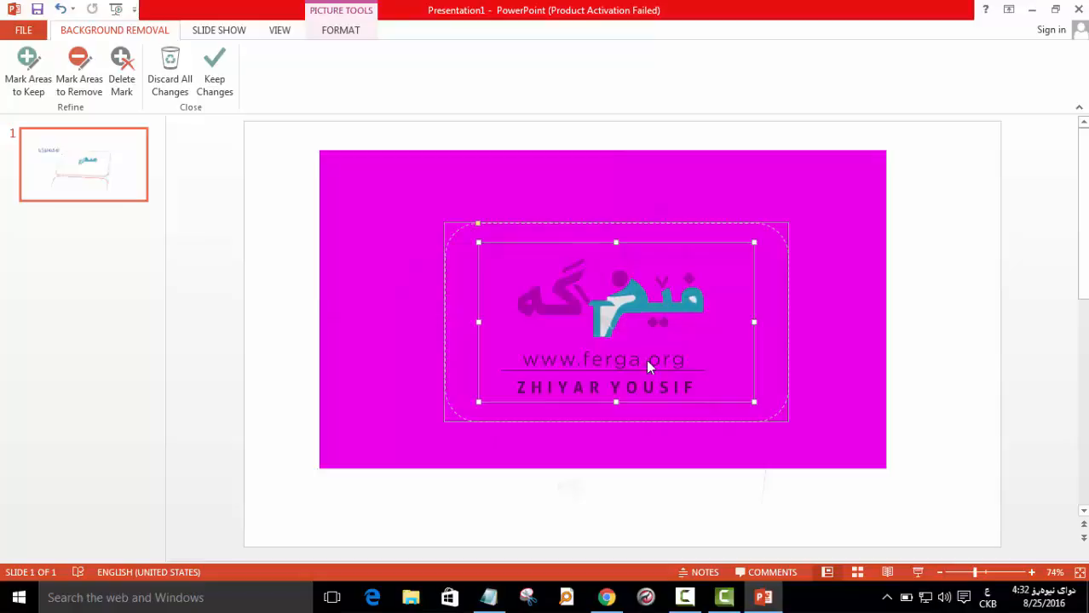
click(170, 75)
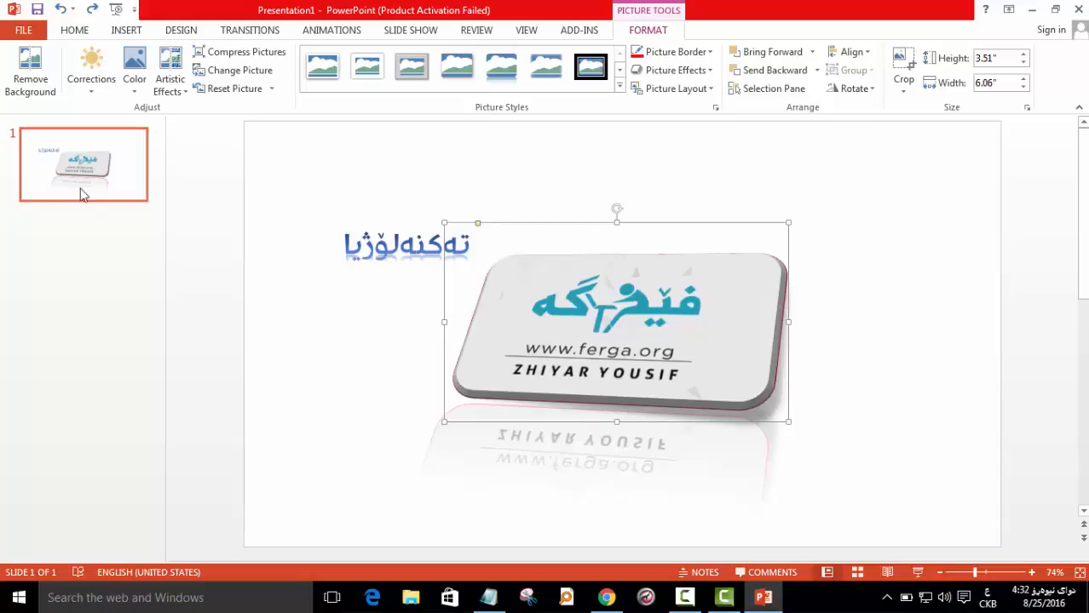
Add a Title Slide layout slide after slide 1 and delete its title and subtitle placeholders.
click(126, 34)
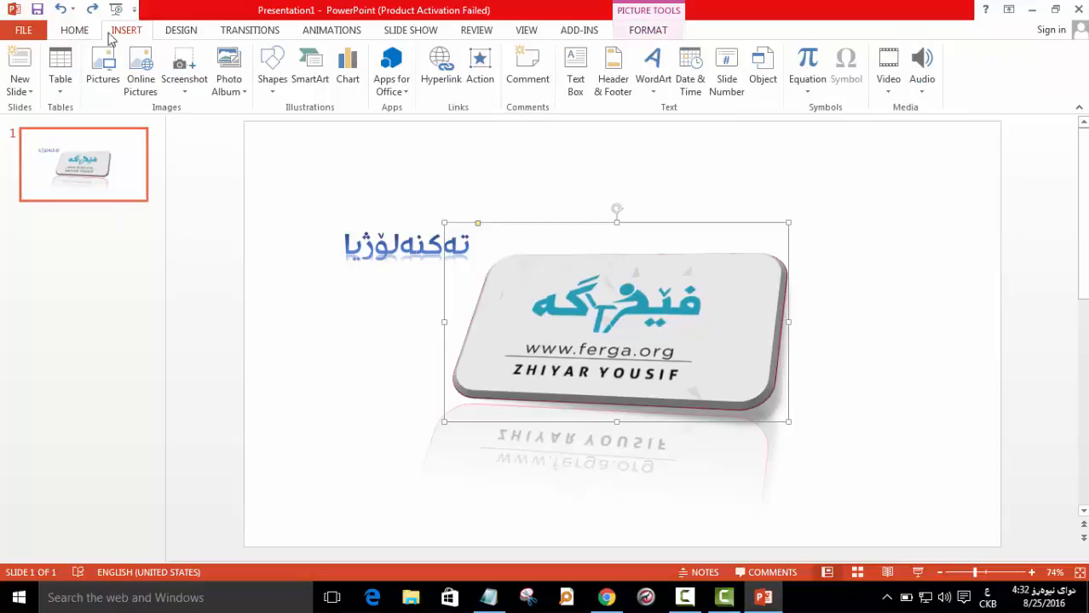
click(20, 90)
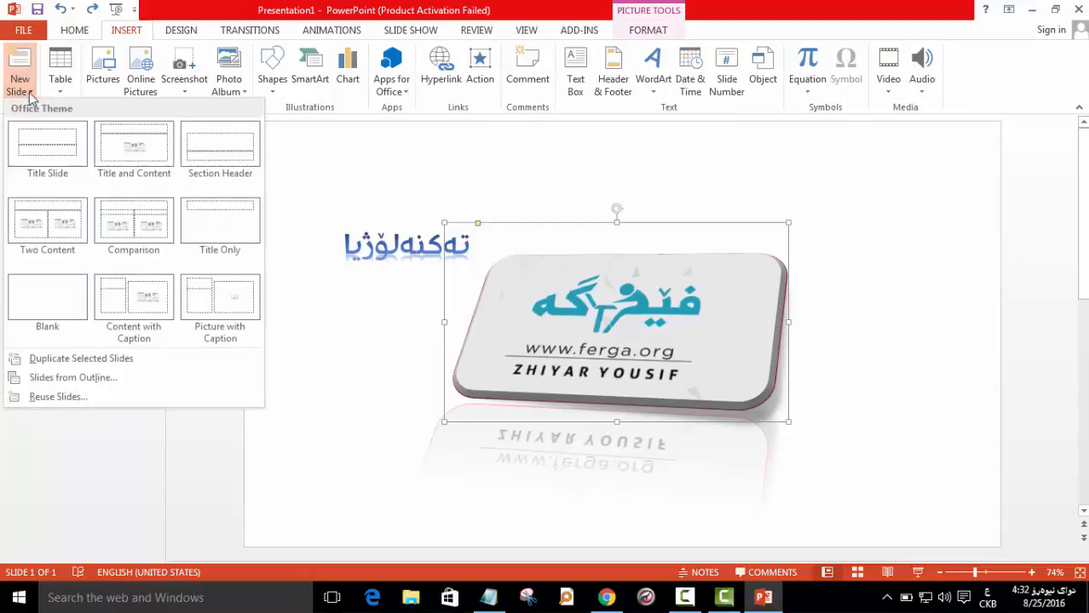
click(47, 154)
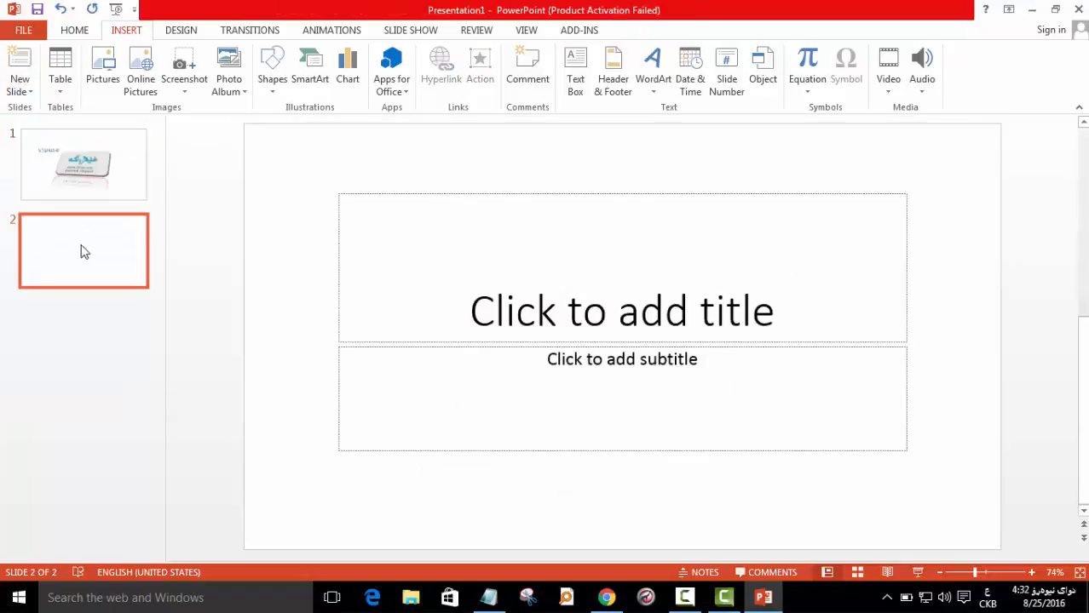
click(503, 194)
key(Delete)
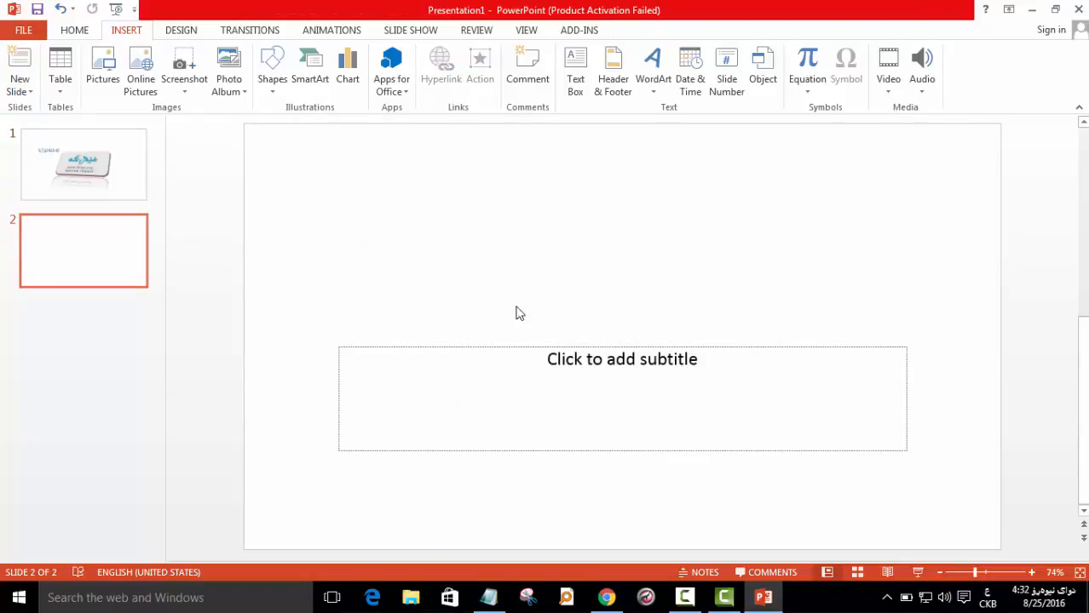
click(517, 346)
key(Delete)
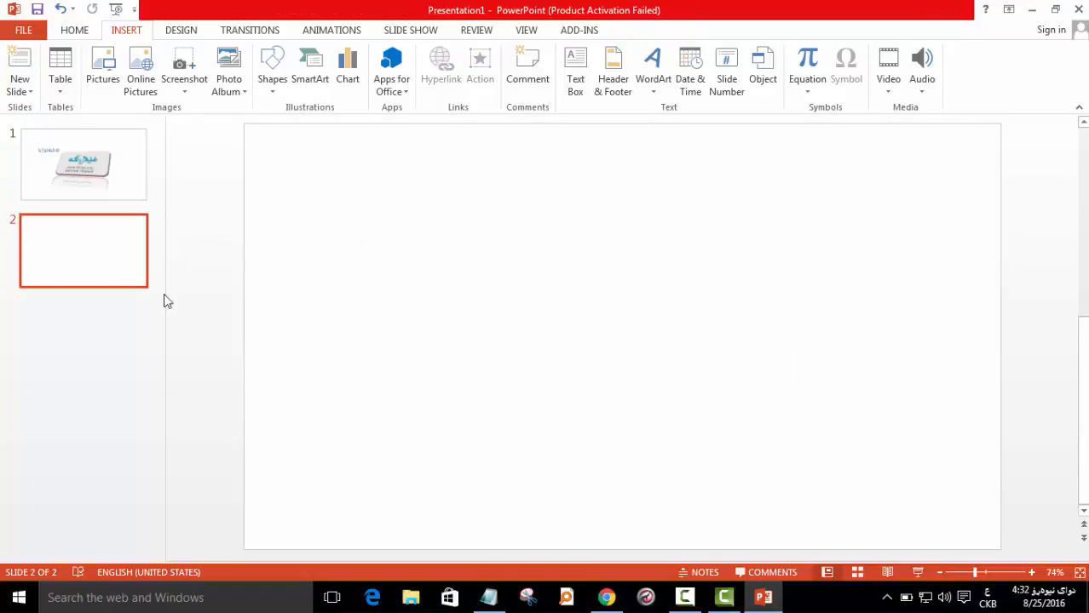
Insert the Ferga,org video from the Desktop onto the blank second slide and raise its playback volume.
click(103, 183)
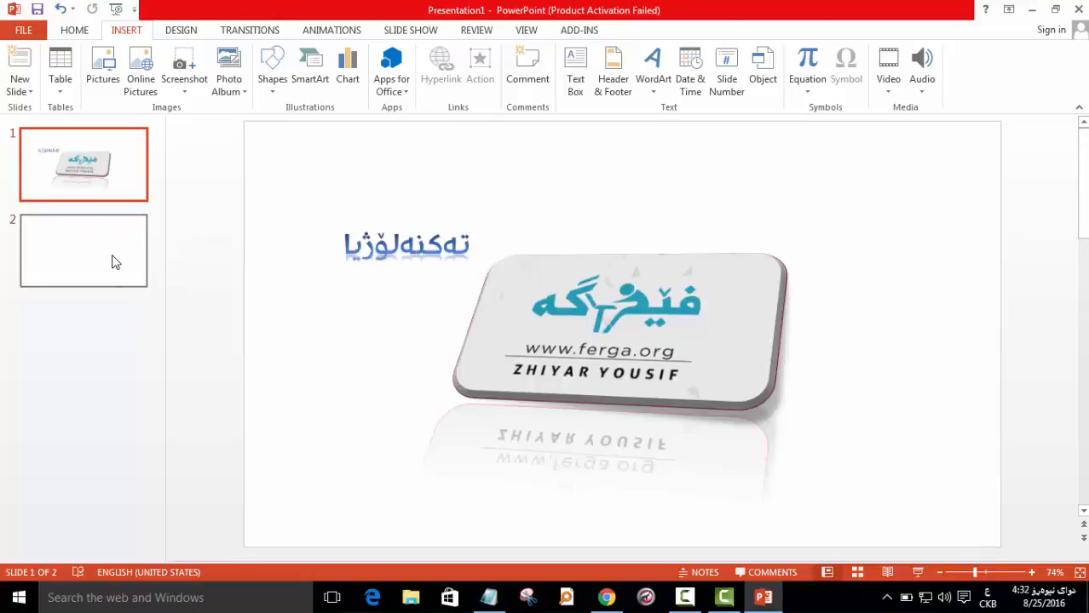
click(116, 262)
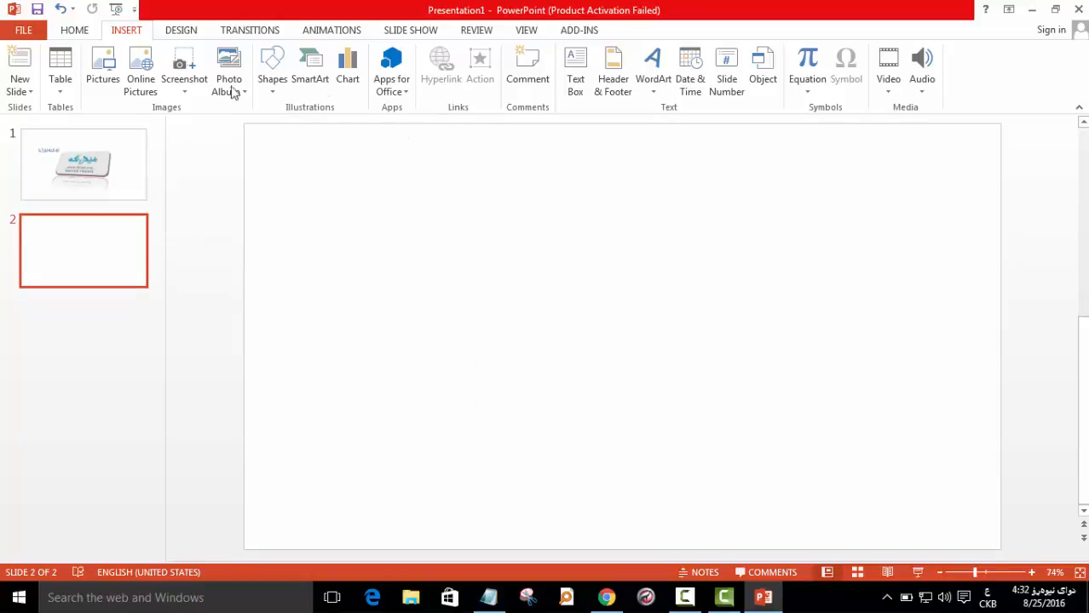
scroll(85, 53, up, 1)
click(119, 32)
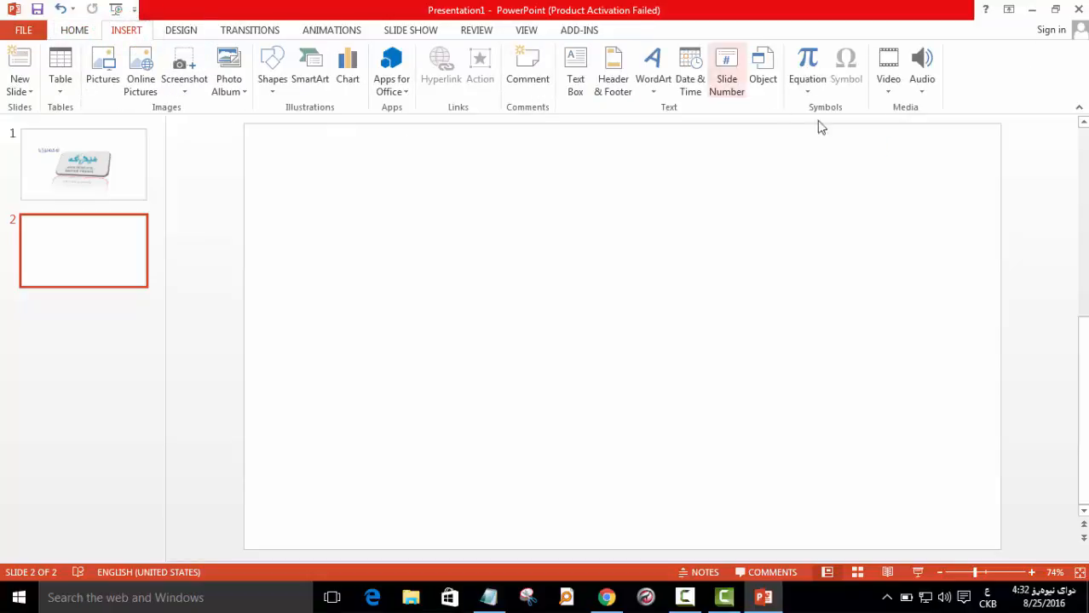
click(889, 88)
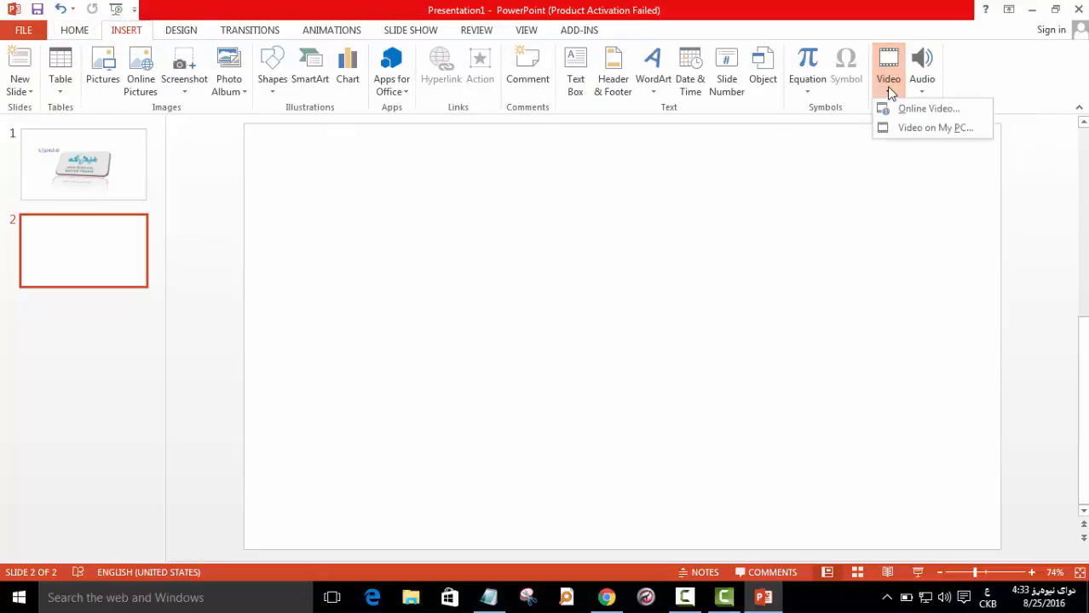
click(922, 129)
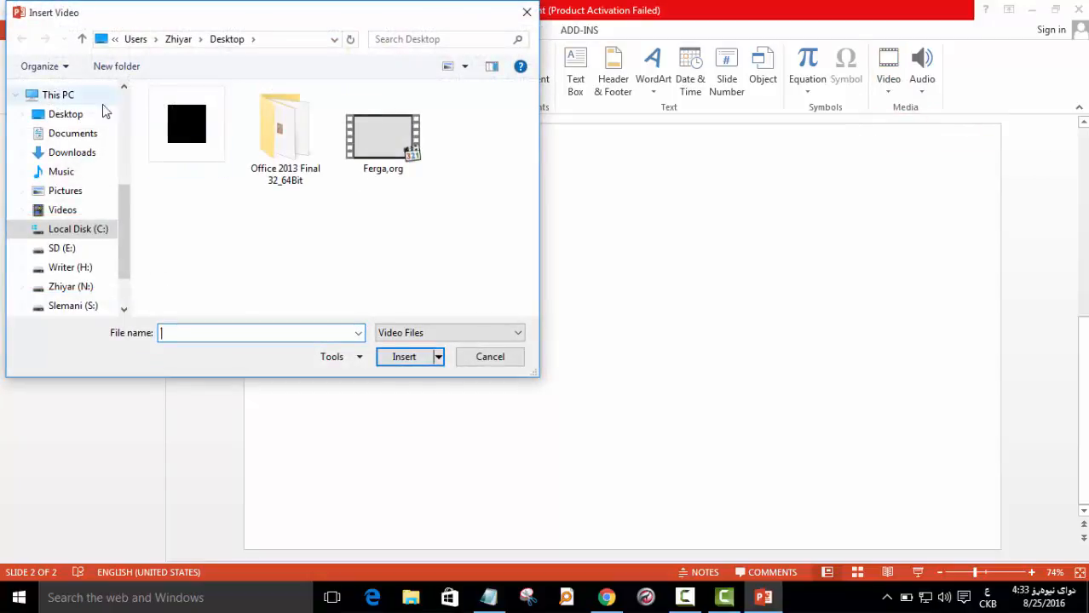
click(383, 138)
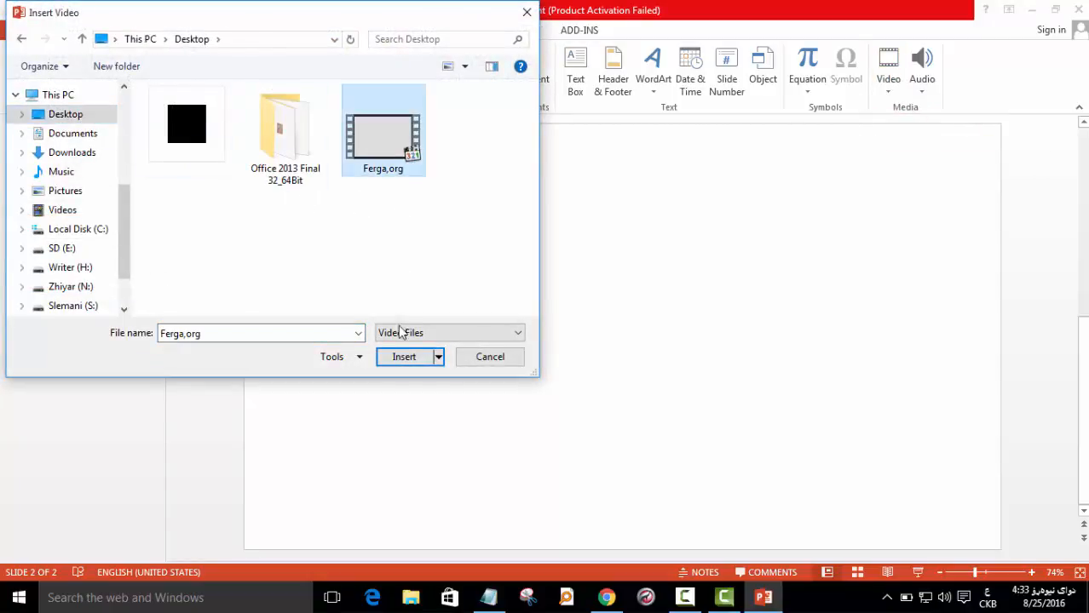
click(404, 356)
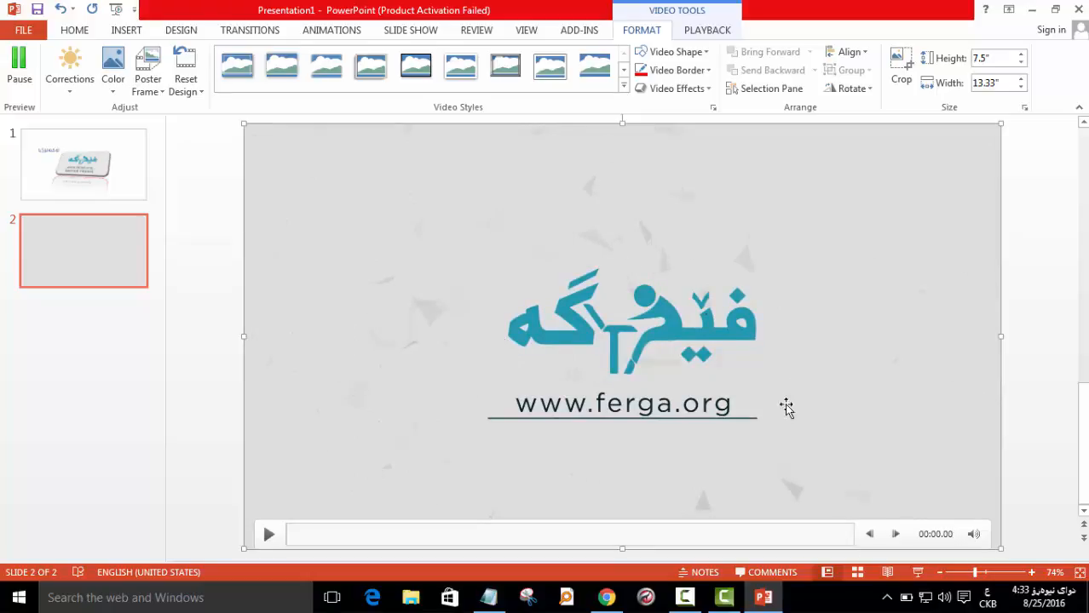
mouse_move(980, 540)
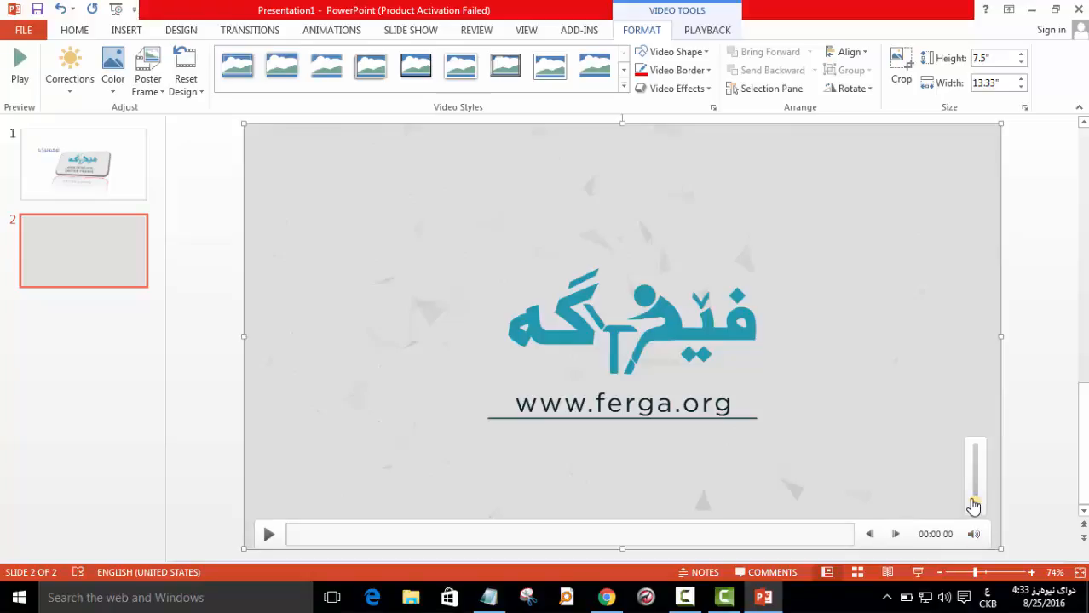
drag(975, 502, 982, 466)
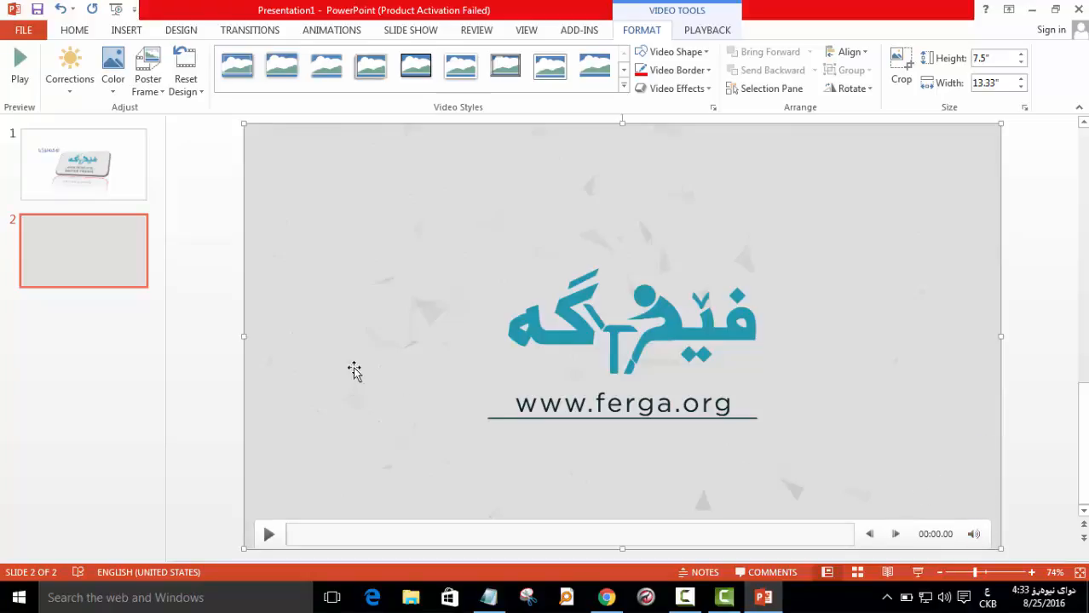
Insert an audio file from the computer on slide 1 and move its icon to the slide's lower-left area.
click(96, 195)
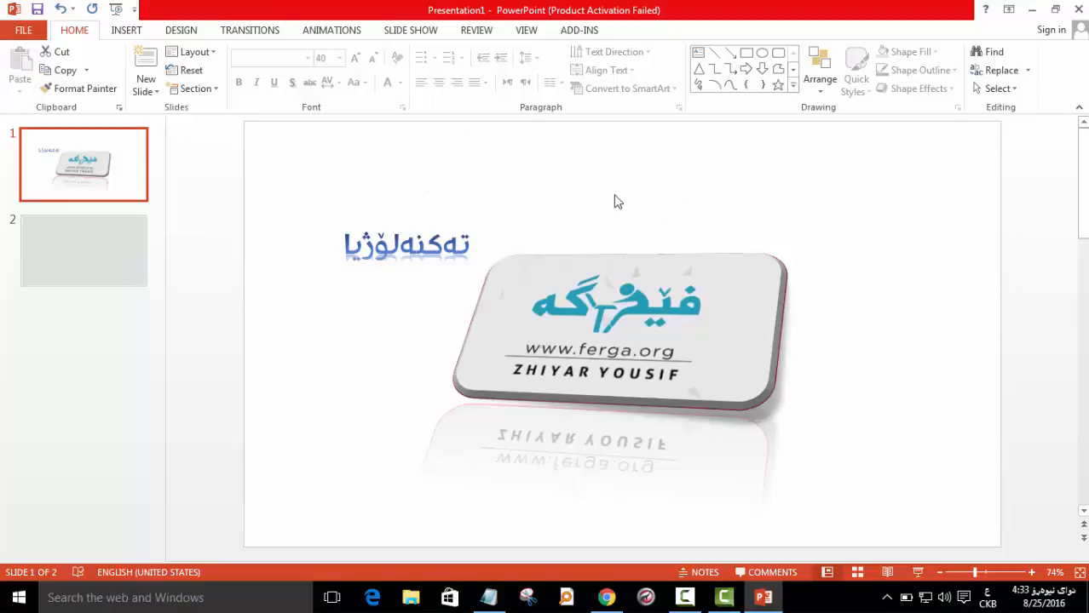
click(126, 31)
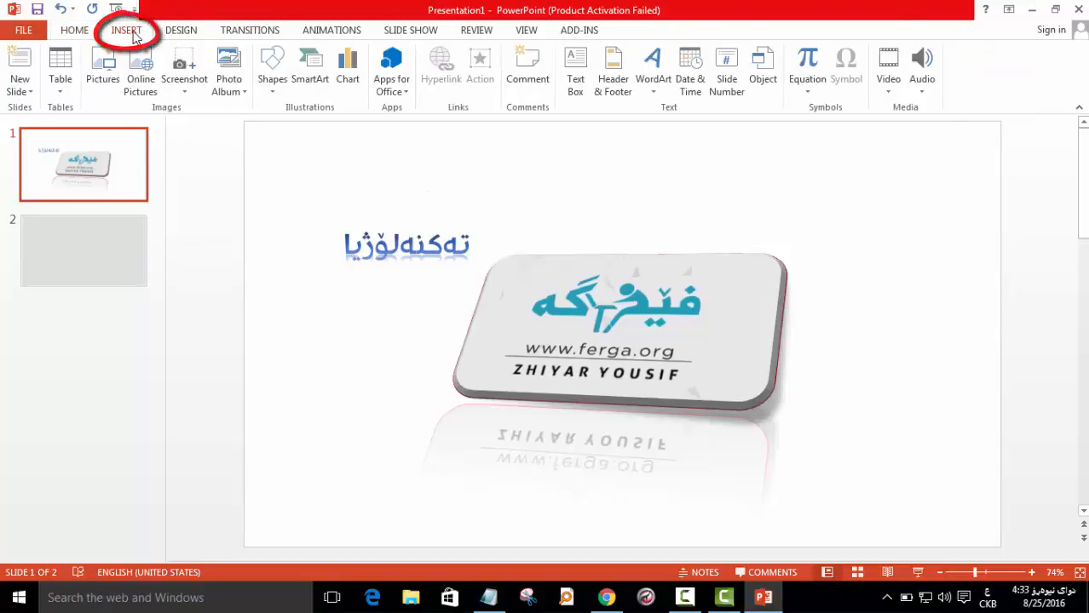
click(923, 85)
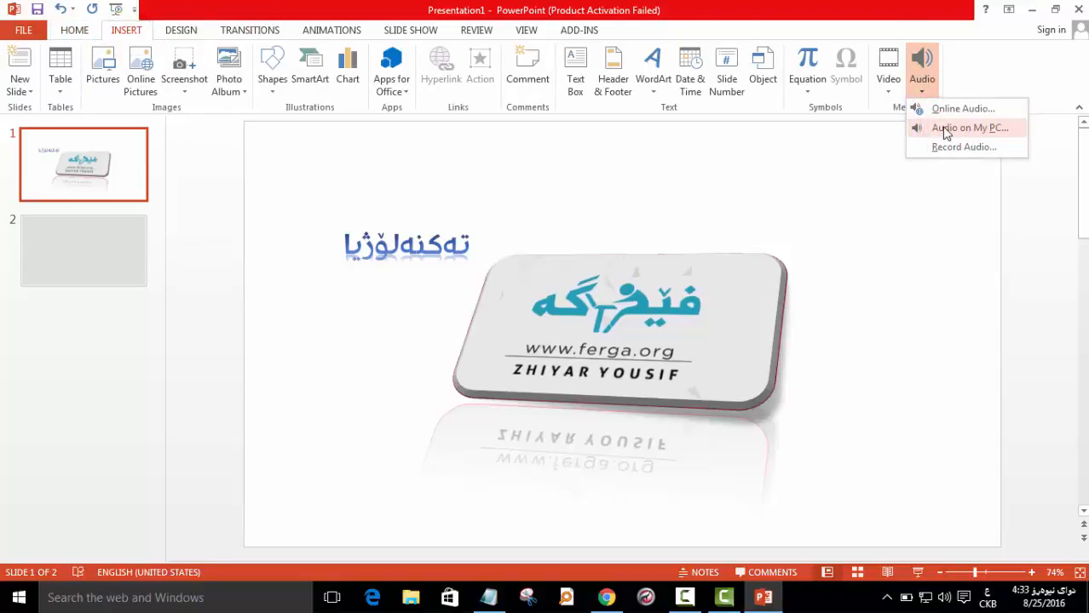
click(889, 81)
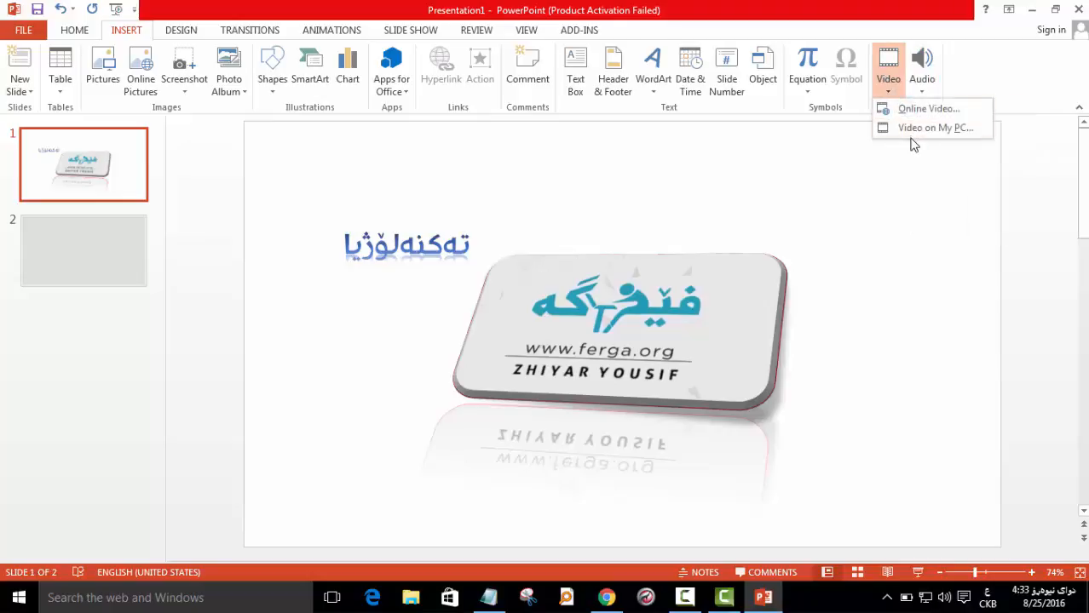
click(918, 86)
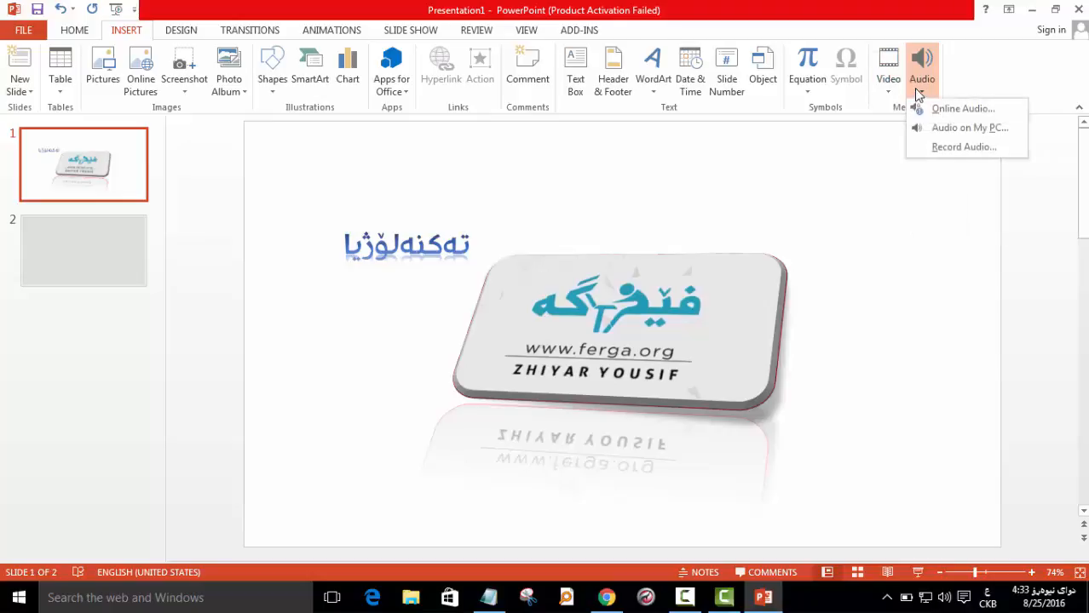
click(957, 128)
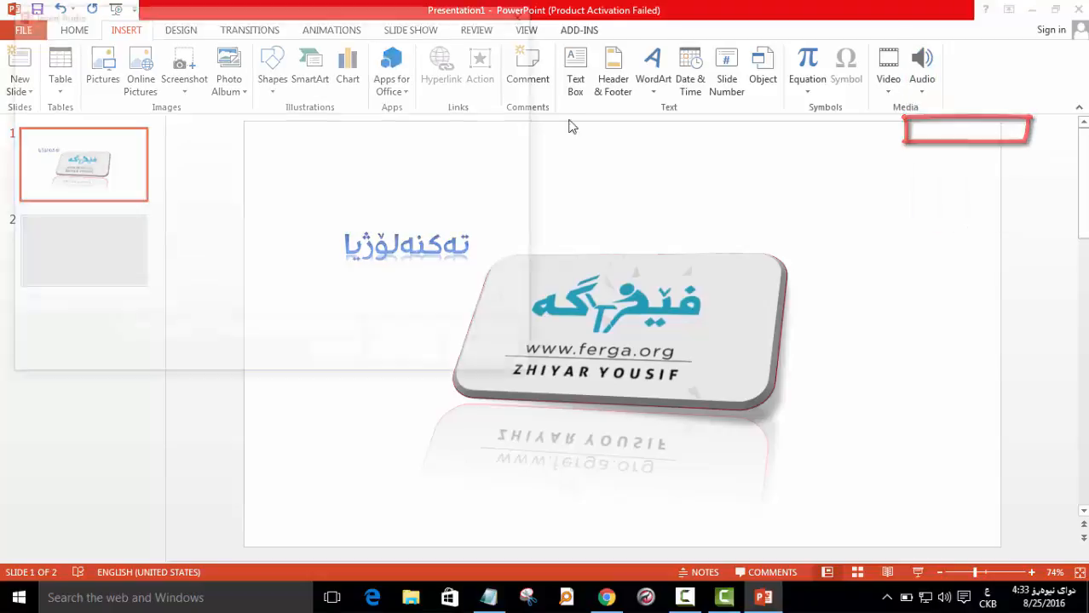
double_click(371, 160)
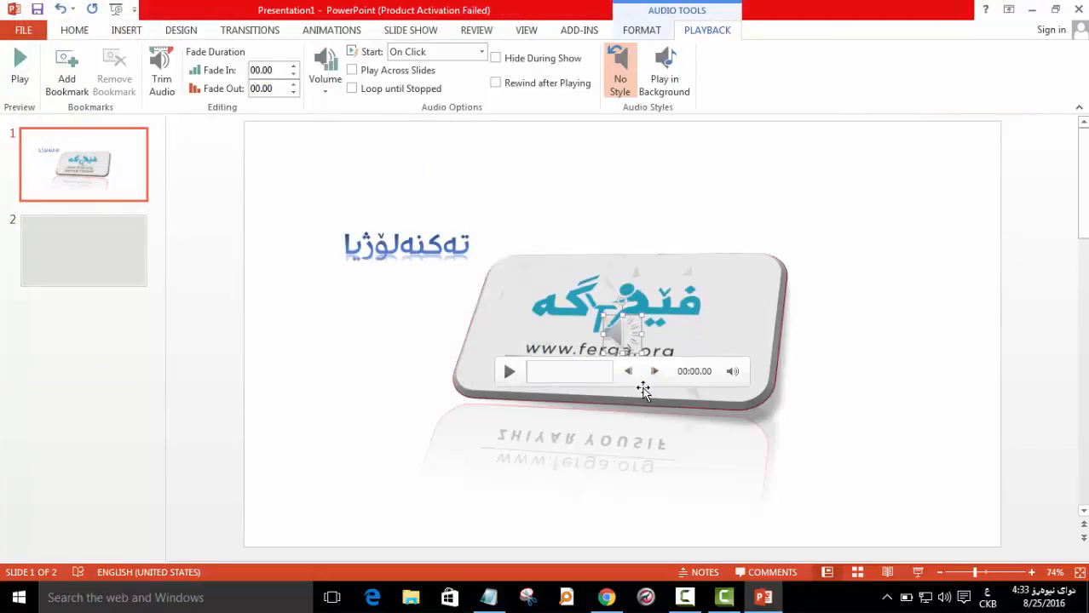
click(590, 413)
click(622, 334)
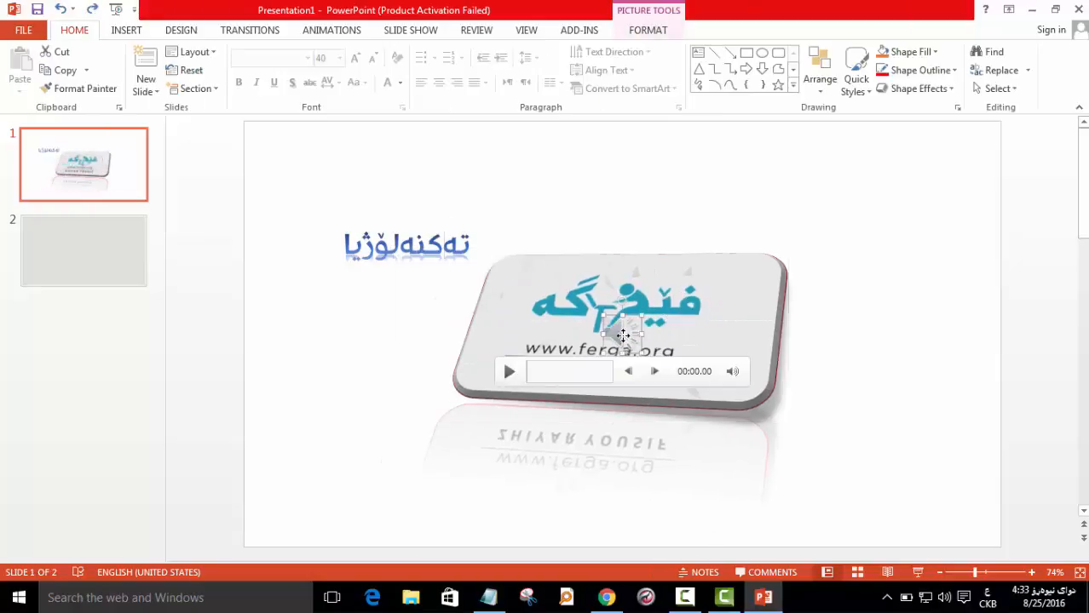
drag(562, 349, 310, 458)
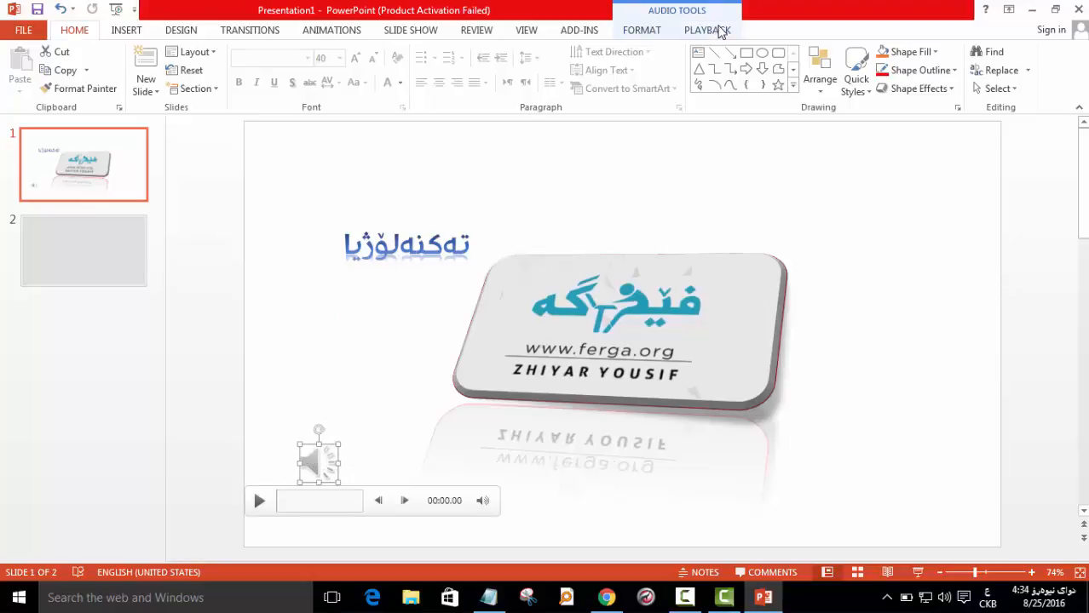
Look through the audio's playback and format options and delete the audio from slide 1.
click(706, 29)
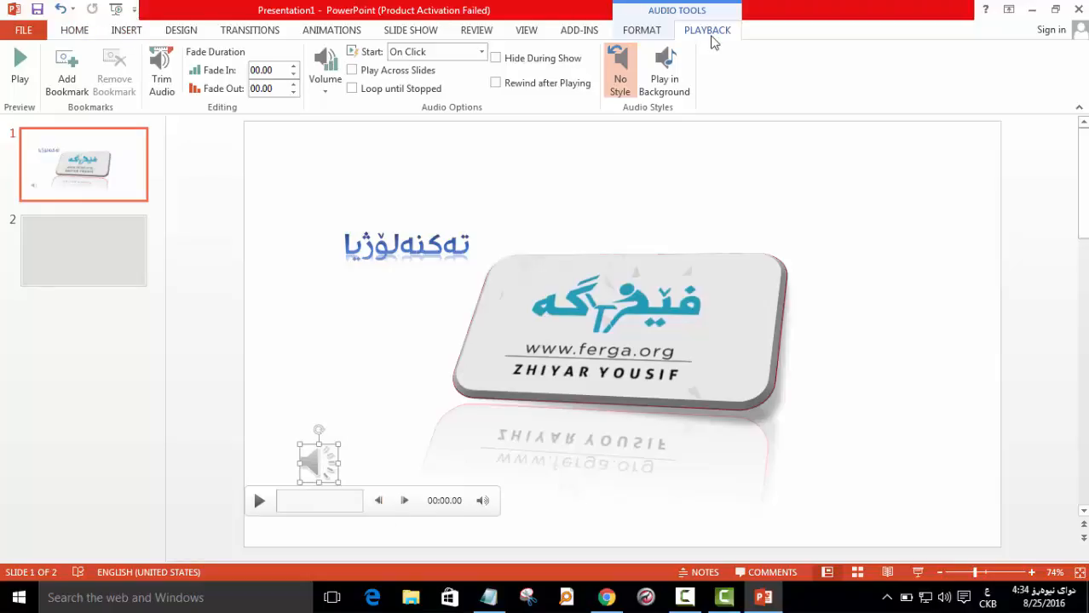
click(654, 32)
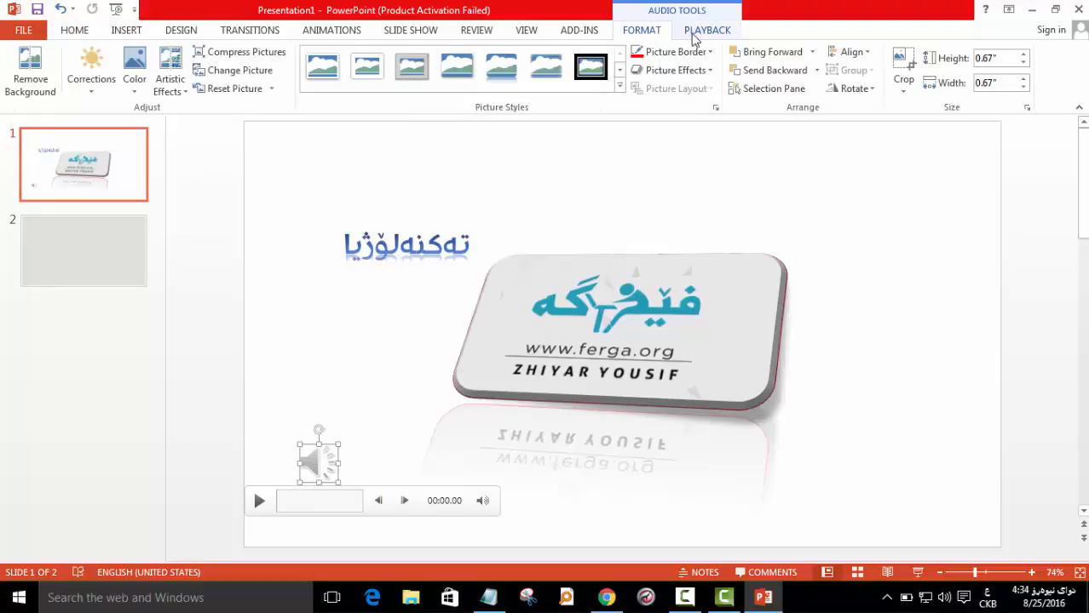
click(694, 36)
click(656, 33)
key(Delete)
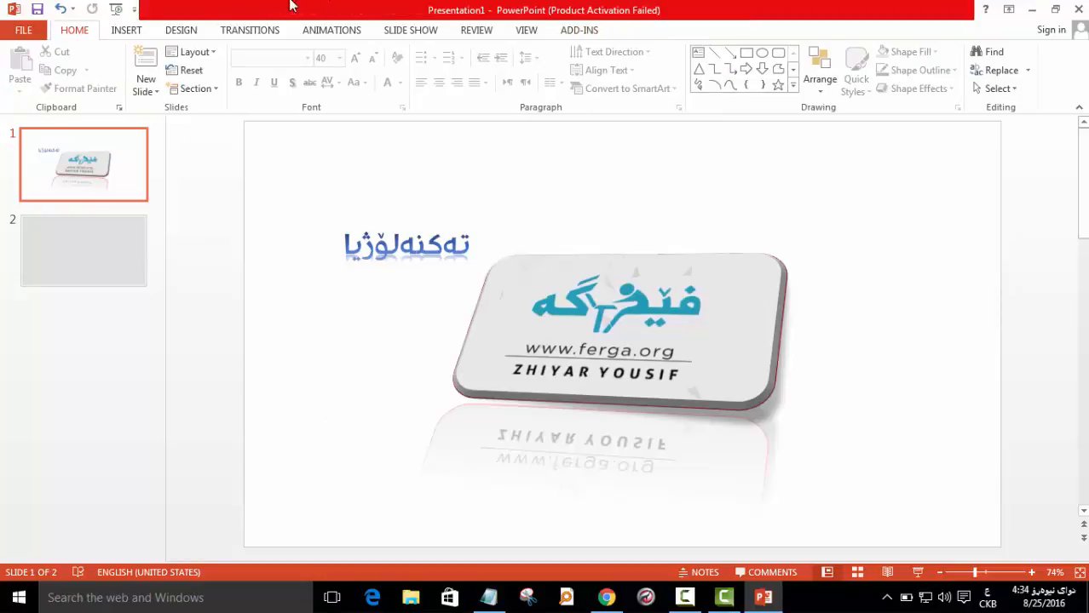
Insert the audio file from the computer on slide 1 again and place its icon below the WordArt, beside the picture's reflection.
click(126, 34)
click(920, 85)
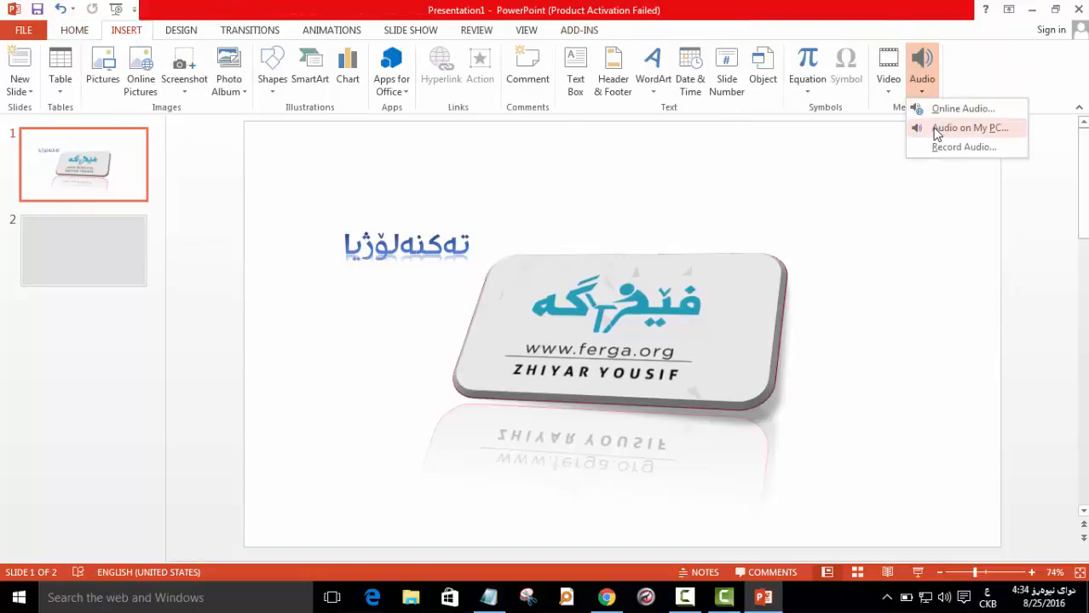
click(945, 126)
double_click(402, 149)
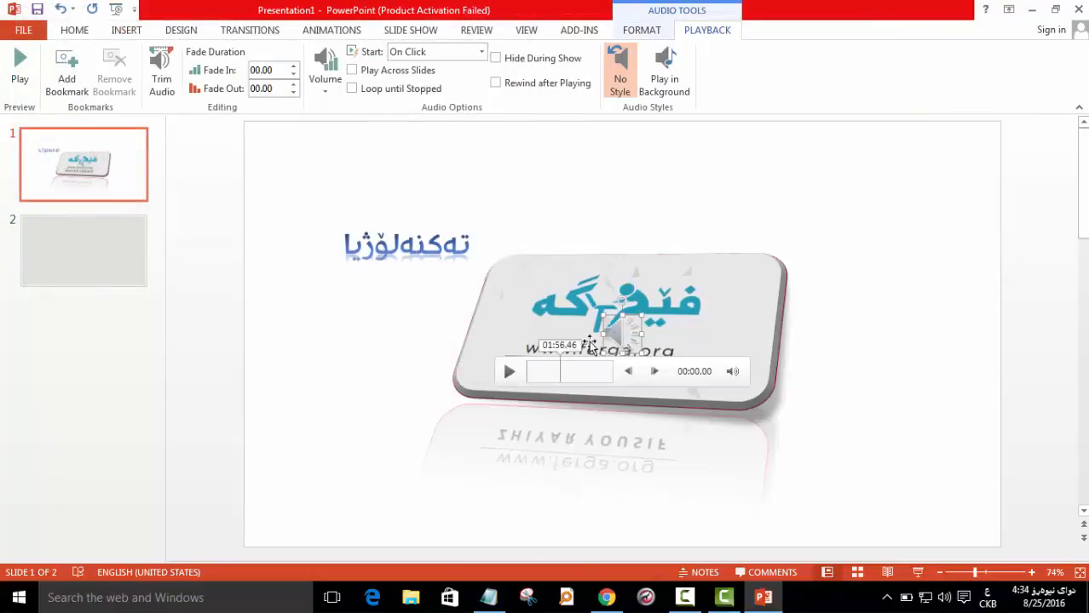
drag(482, 382, 329, 466)
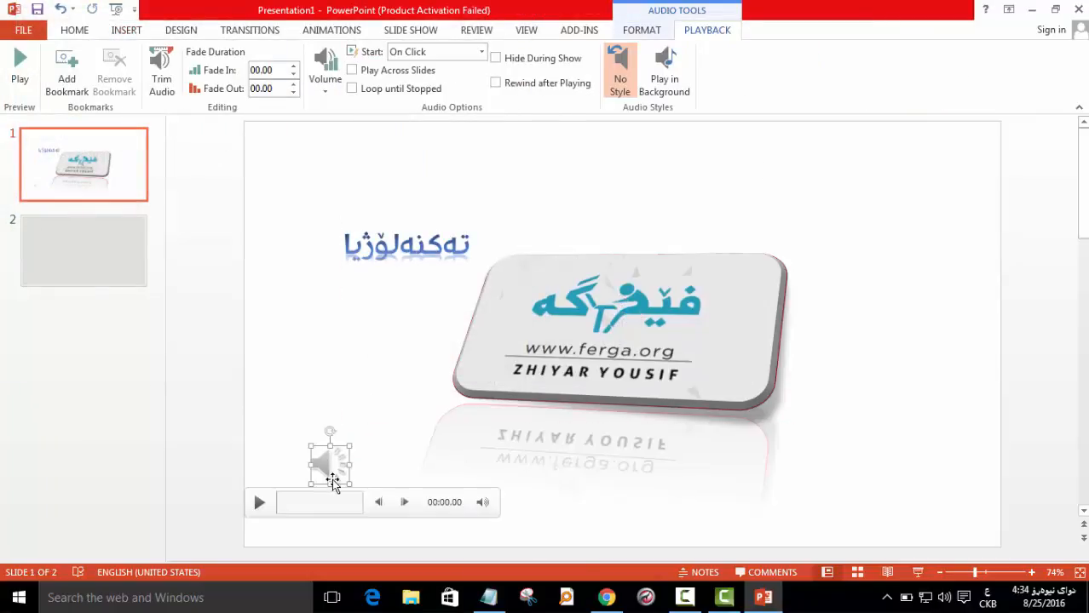
Preview the audio, skipping ahead to about 01:27 and raising the system volume to 100, and pause it.
click(259, 502)
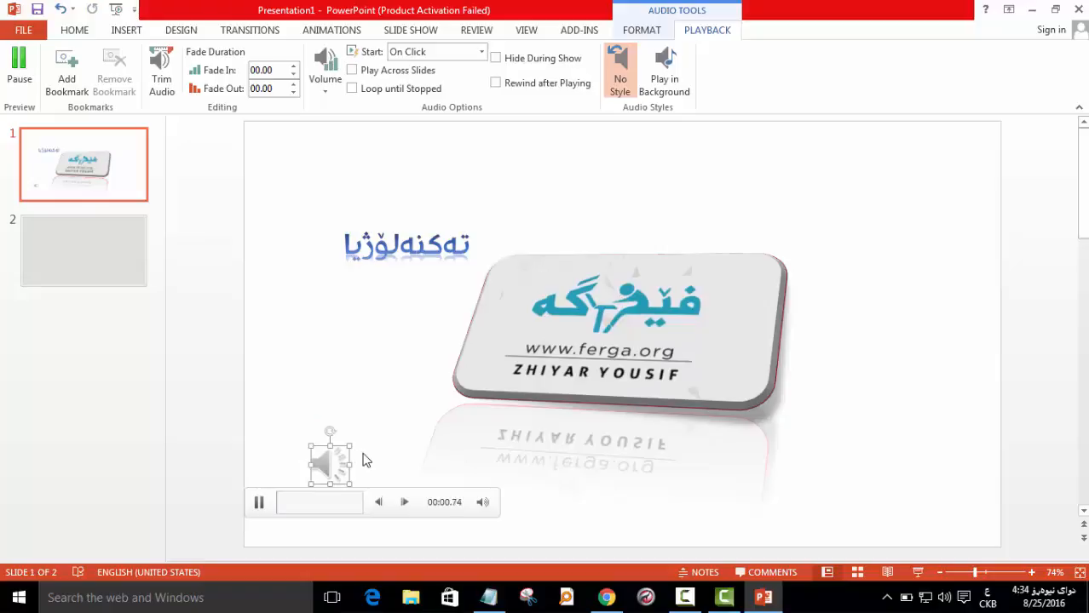
click(304, 504)
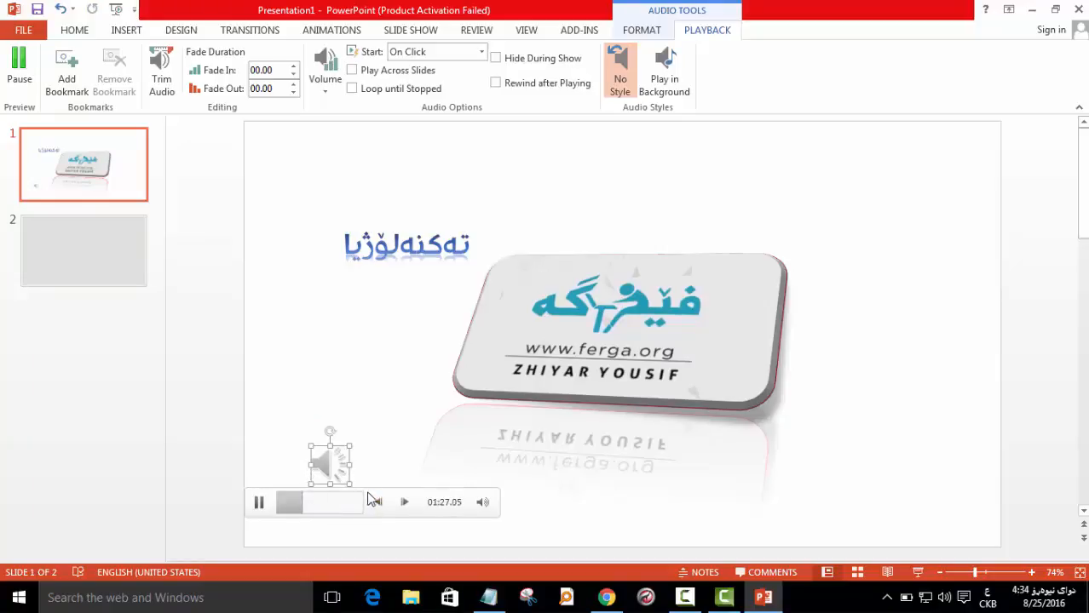
key(XF86AudioRaiseVolume)
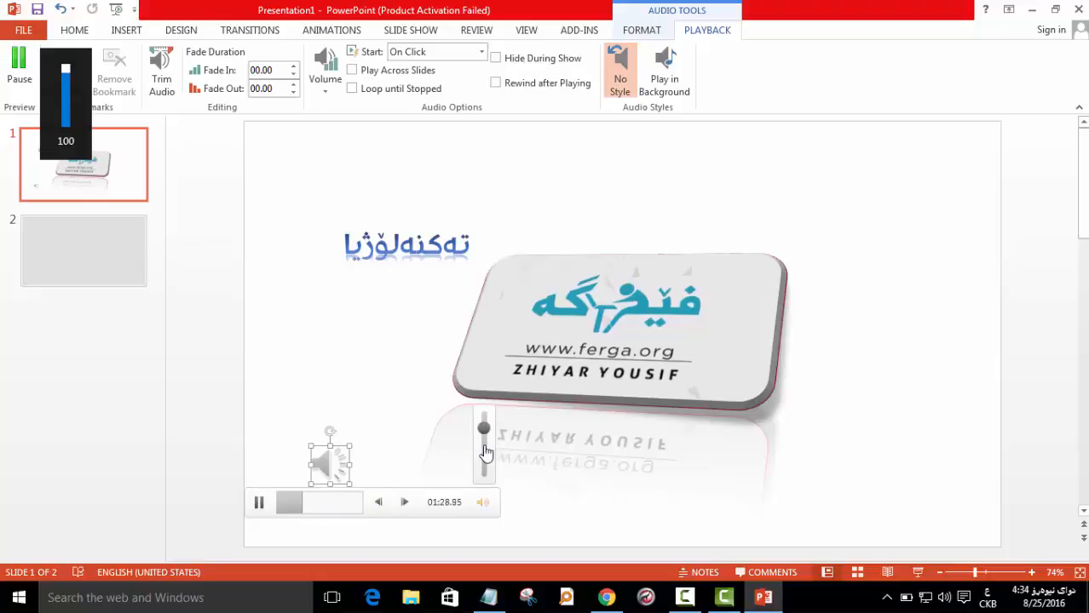
mouse_move(482, 501)
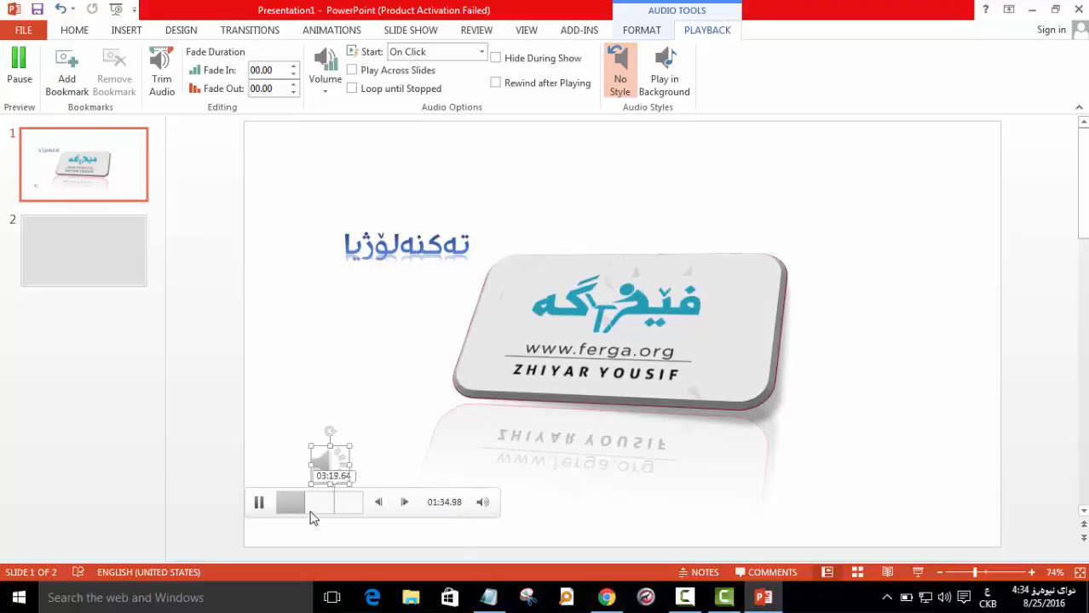
click(261, 504)
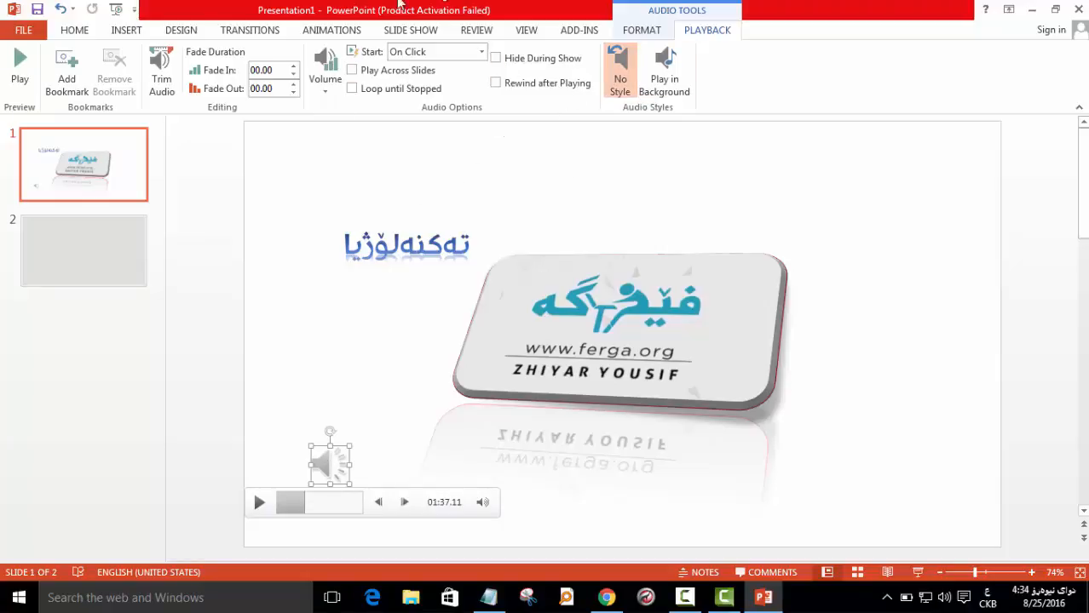
Apply the Play in Background style to the audio on slide 1.
click(666, 89)
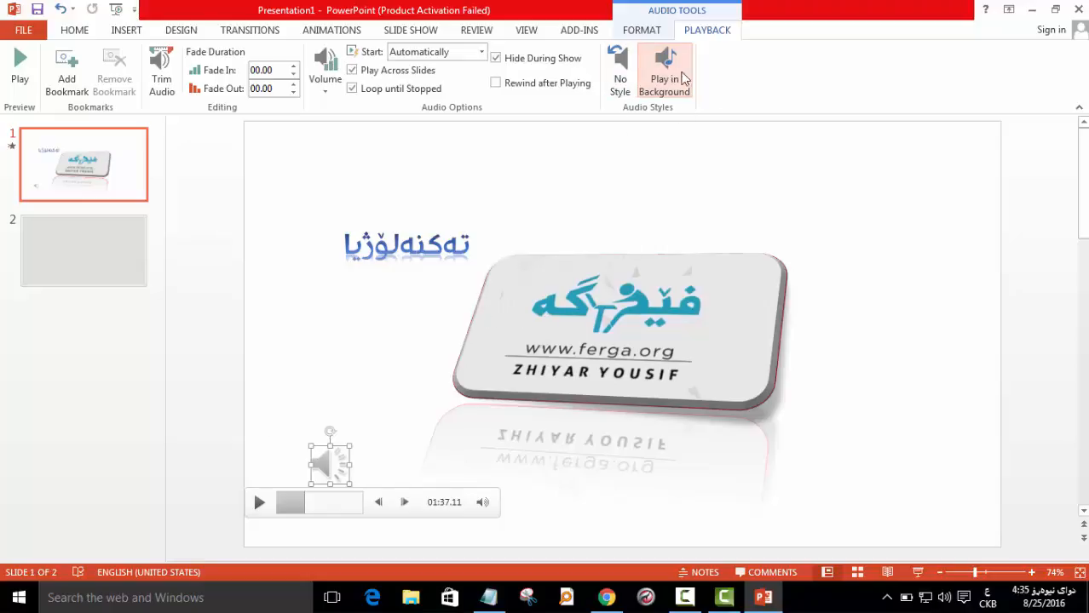
Switch the audio's Hide During Show option off and back on, and look through its volume levels.
click(543, 66)
click(541, 67)
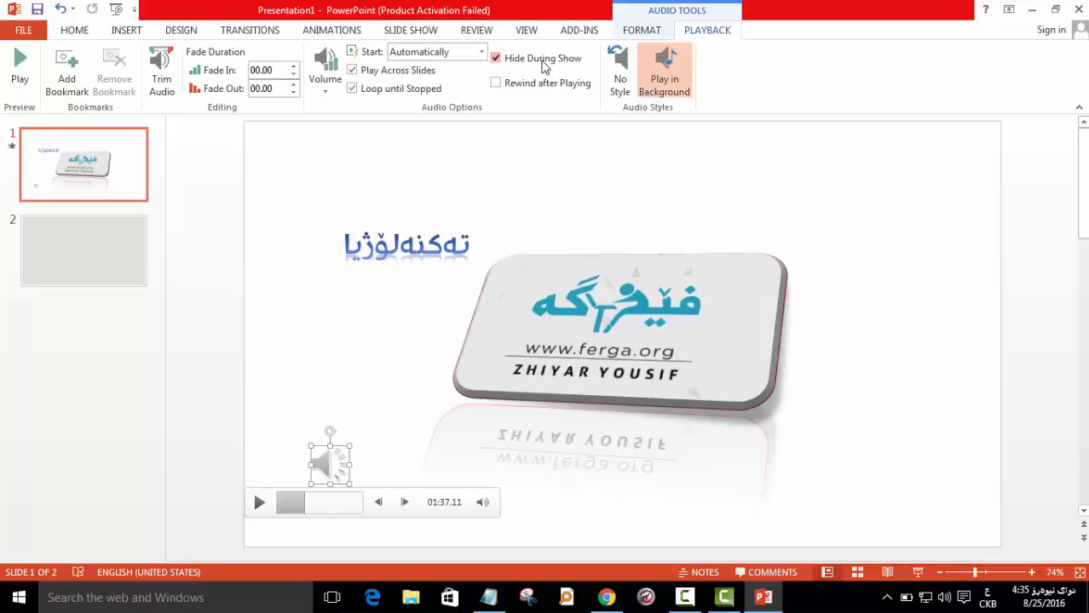
click(539, 68)
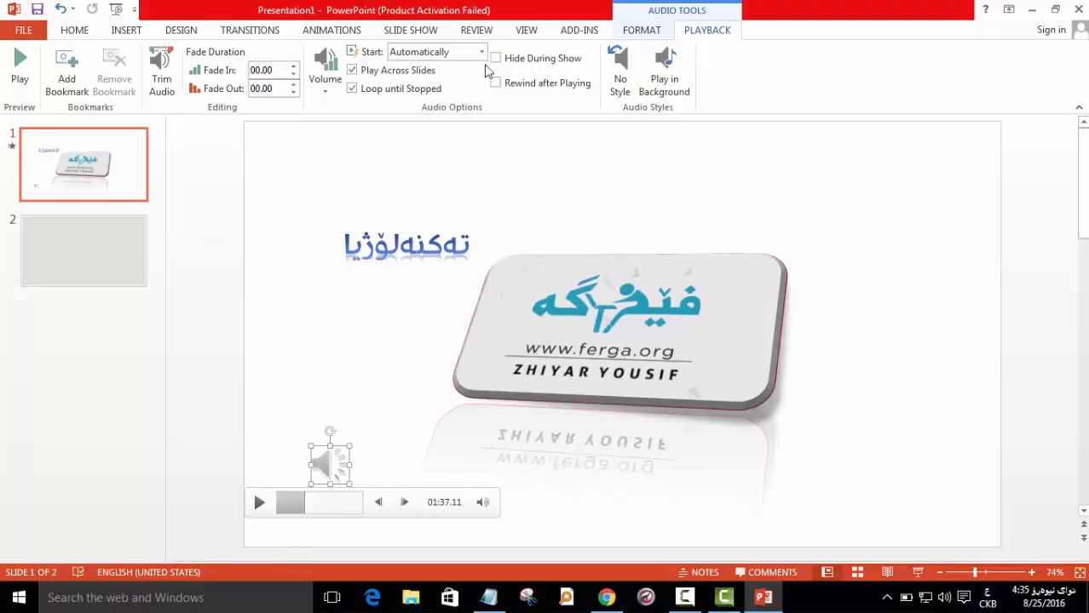
click(531, 56)
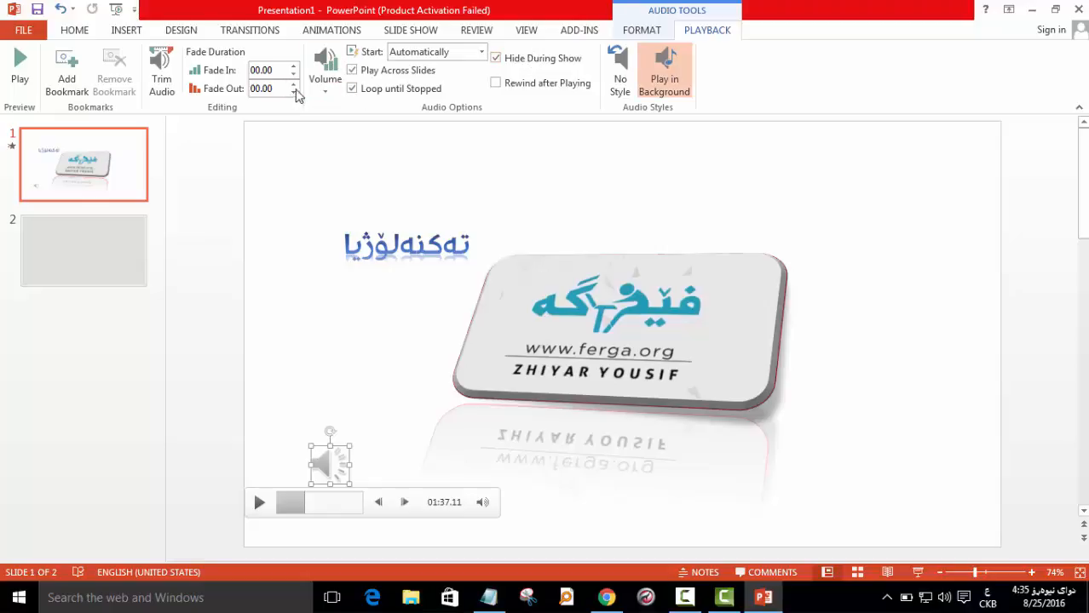
click(329, 91)
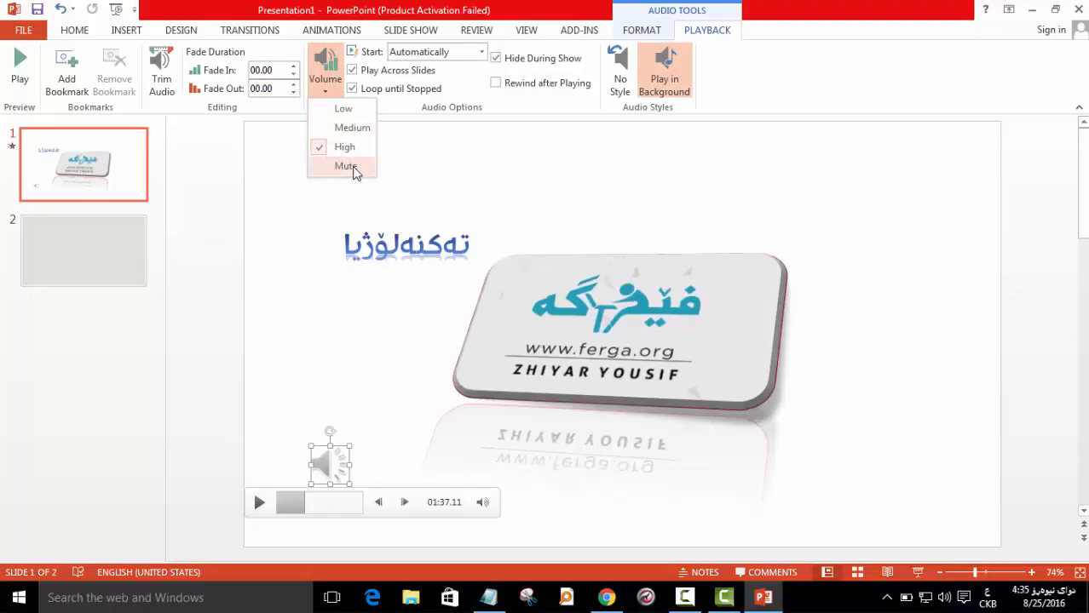
click(326, 62)
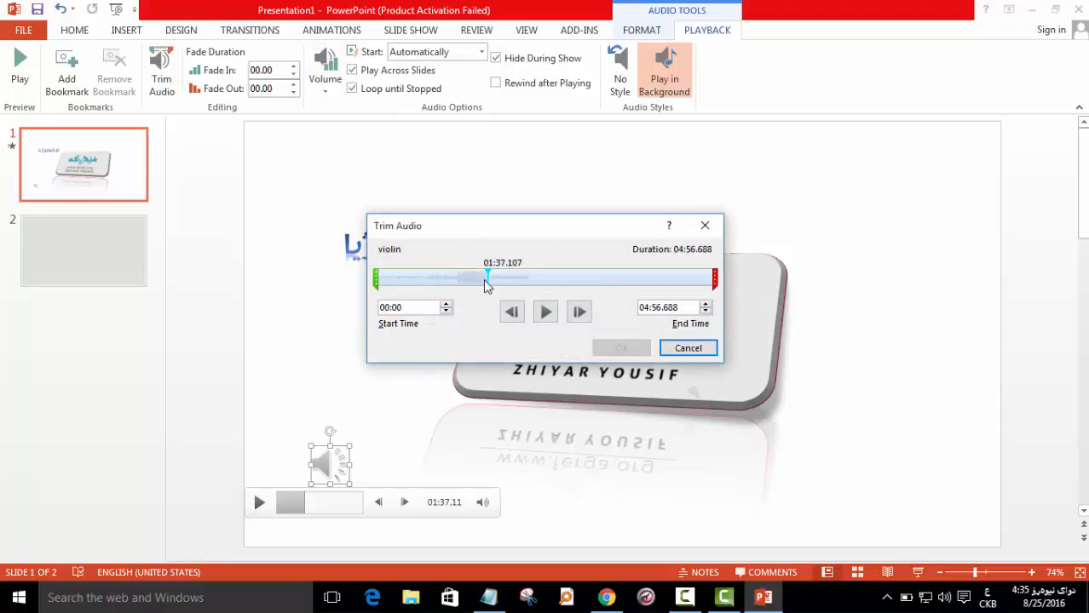
Trim the violin audio to start at about 00:38.847 and end at about 02:56.638.
drag(375, 280, 419, 280)
drag(715, 280, 578, 279)
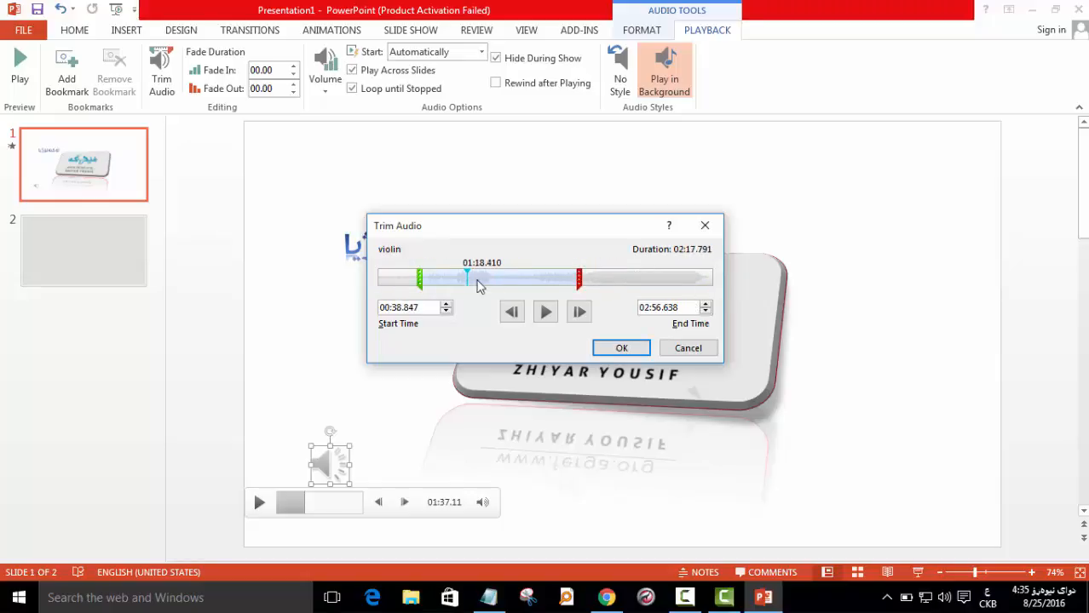
click(621, 348)
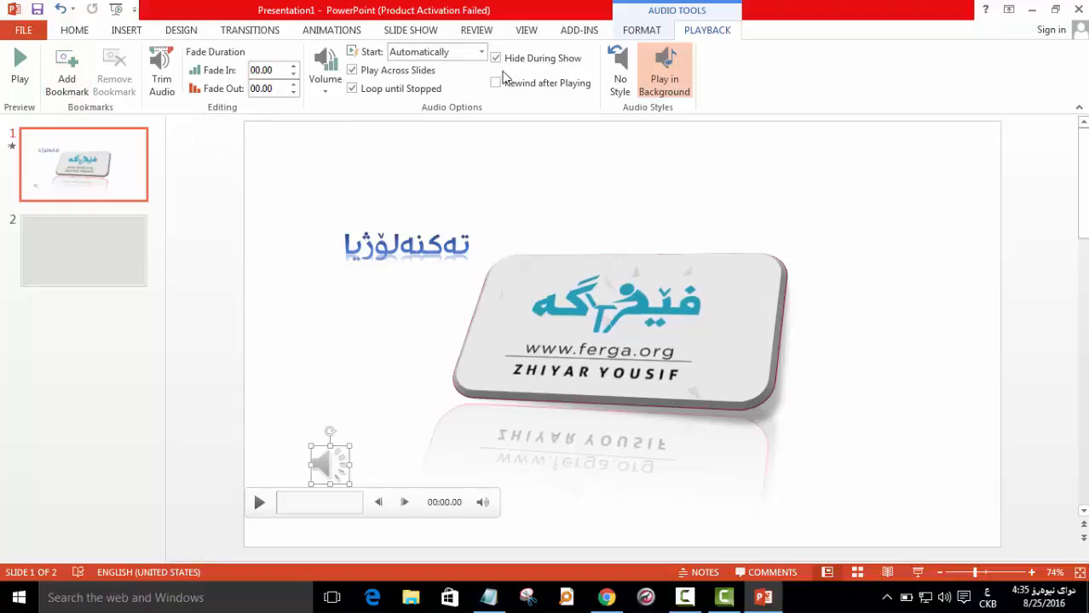
click(478, 53)
click(460, 73)
click(295, 185)
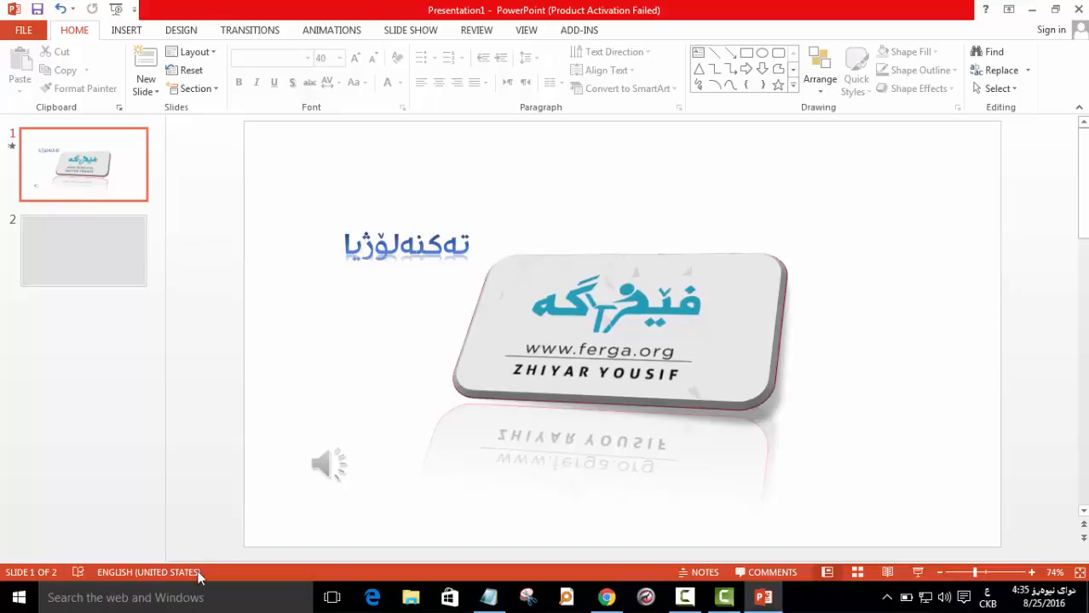
click(337, 467)
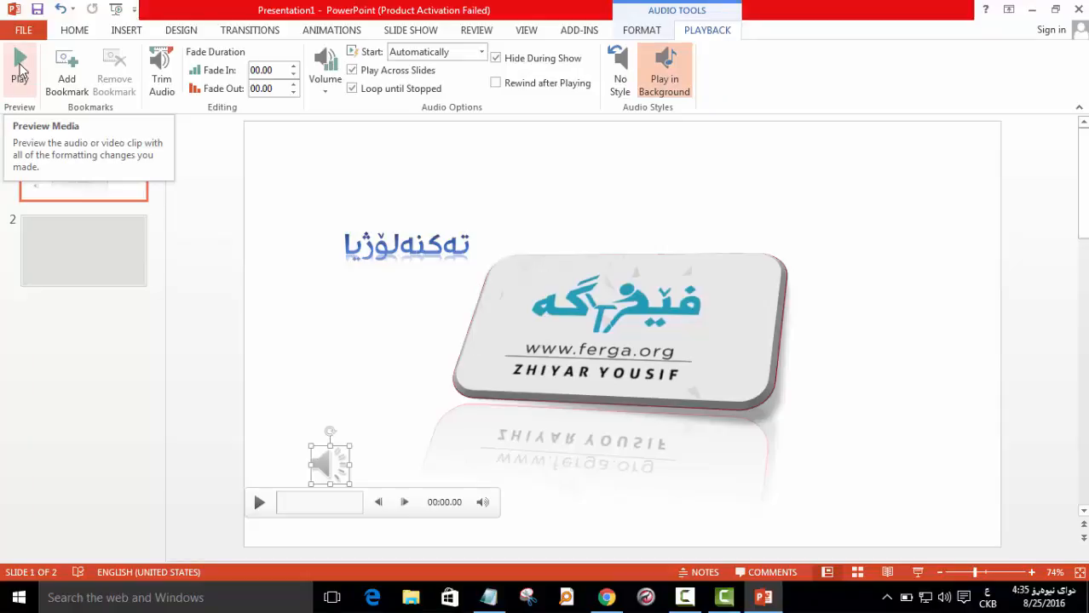
click(246, 162)
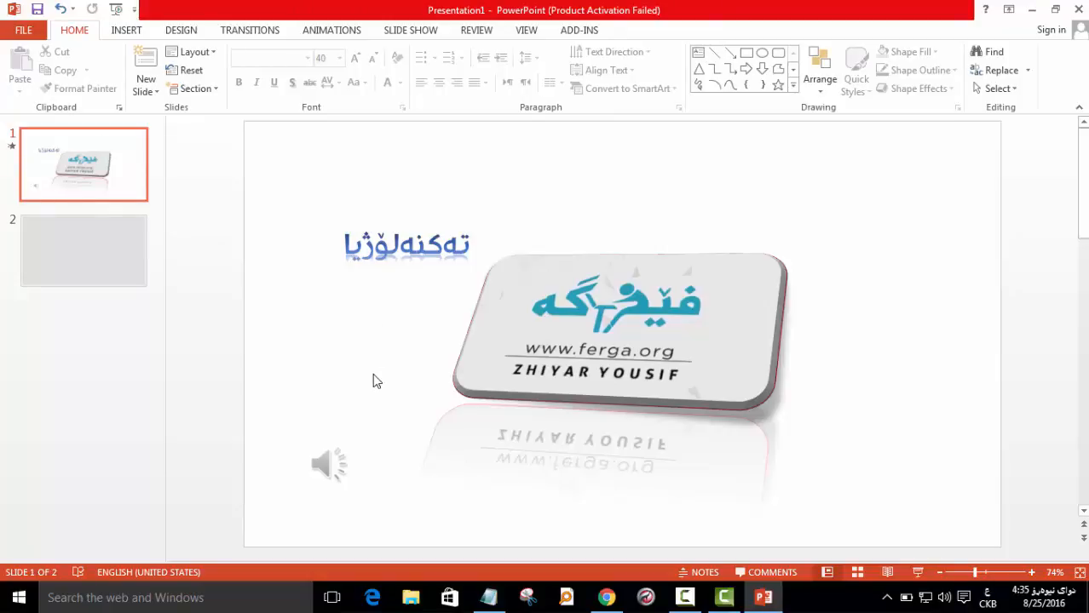
Run the slide show from the beginning, raise the system volume to 100, and advance to slide 2.
key(F5)
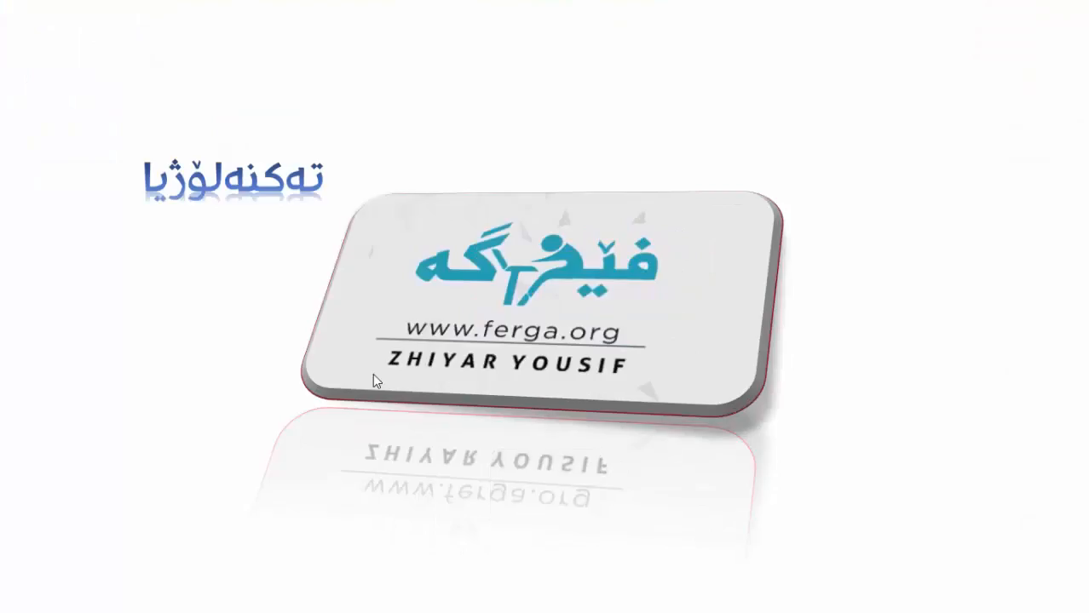
key(XF86AudioRaiseVolume)
click(372, 373)
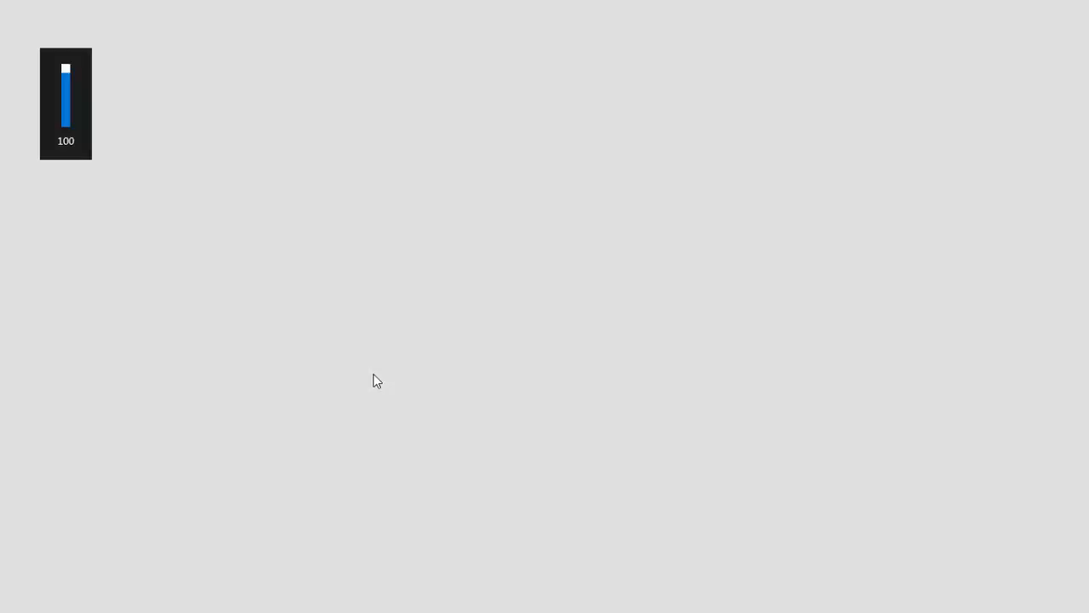